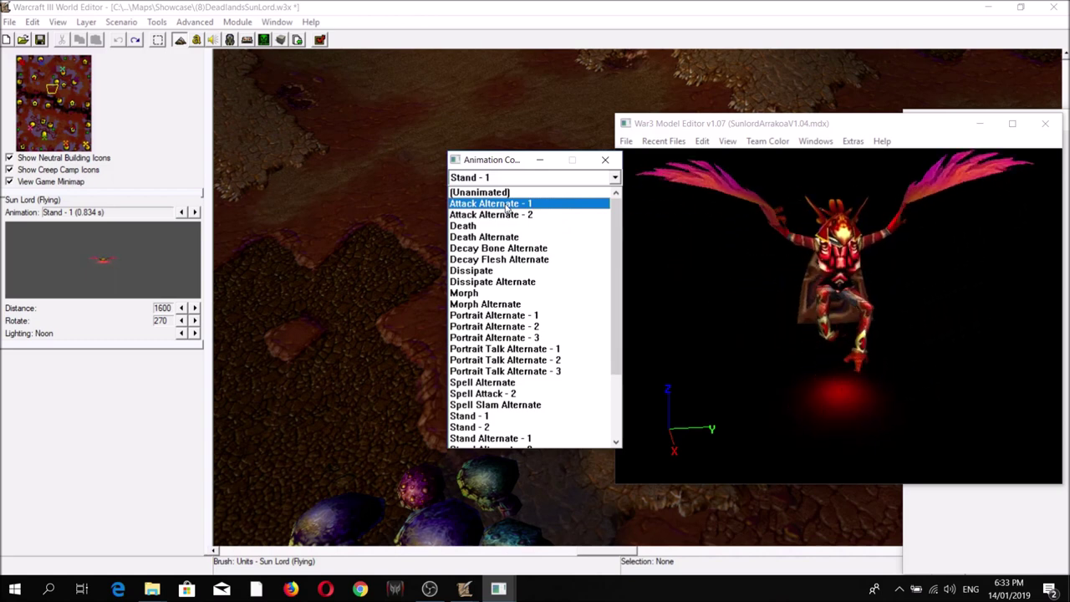
Step: Preview the Sun Lord model's Stand Alternate - 1, Stand Alternate - 2 and Walk Alternate animations, viewing it from a different angle
scroll(504, 376, down, 3)
click(500, 349)
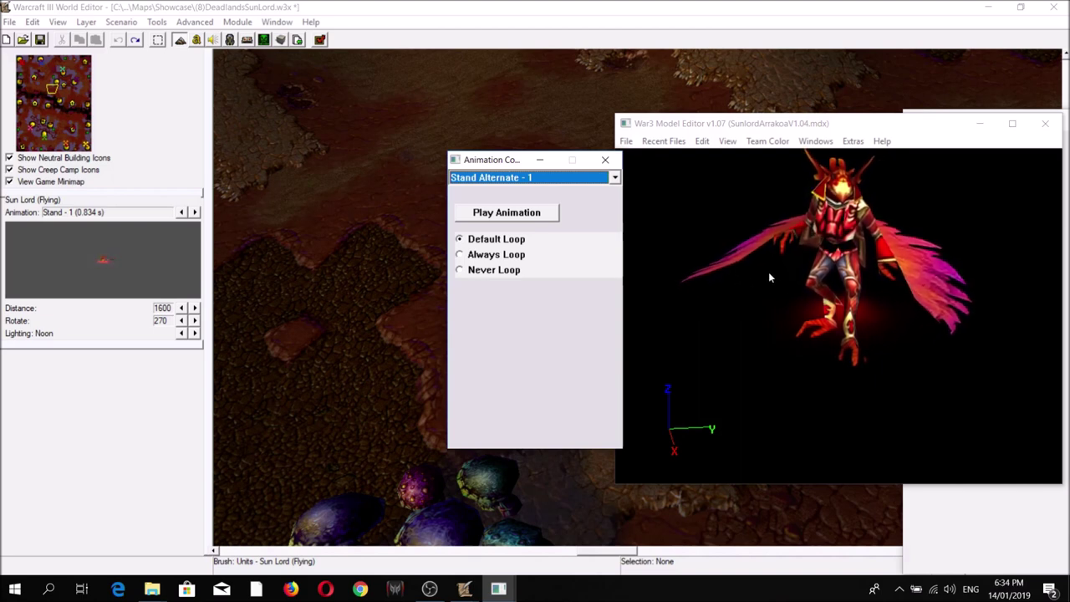
drag(773, 270, 727, 272)
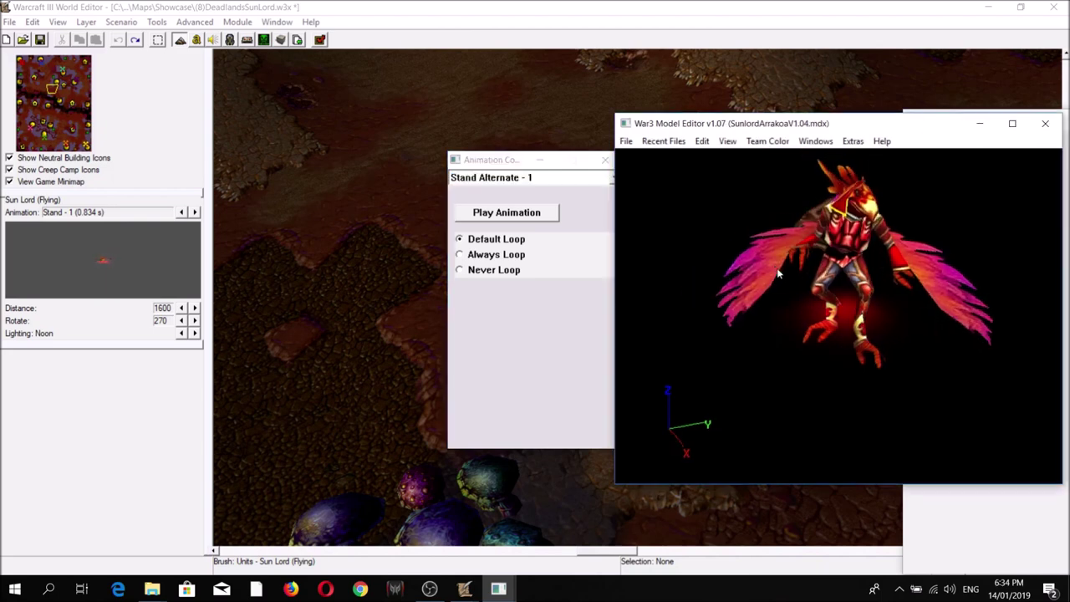
click(522, 177)
click(543, 347)
click(527, 177)
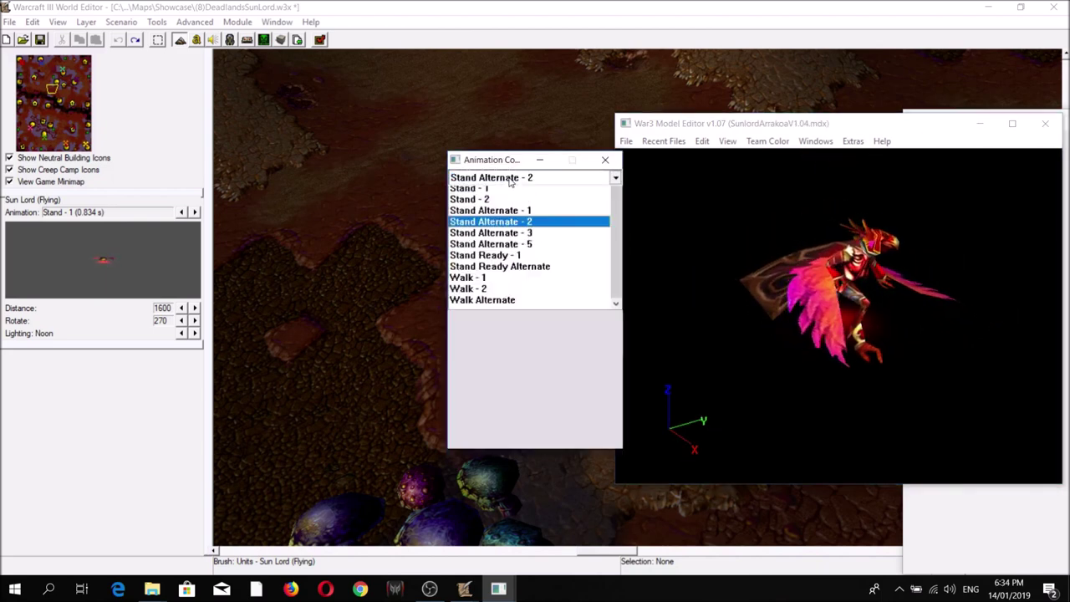
click(481, 423)
scroll(493, 181, down, 1)
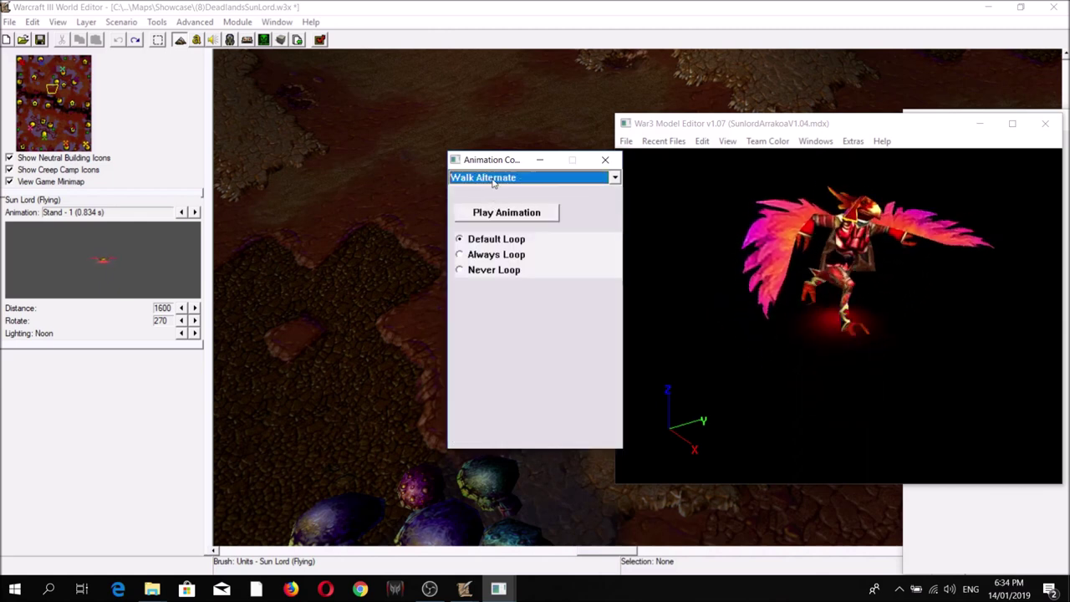
Step: Return the model preview to the Stand Alternate - 1 animation
click(493, 181)
scroll(494, 243, up, 4)
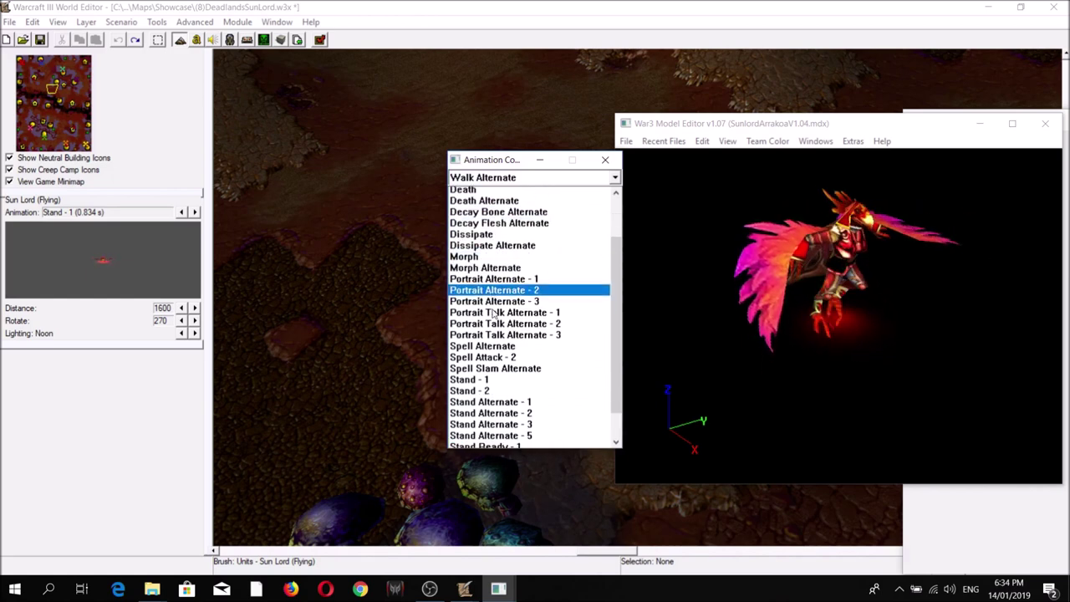
scroll(480, 334, down, 1)
click(480, 382)
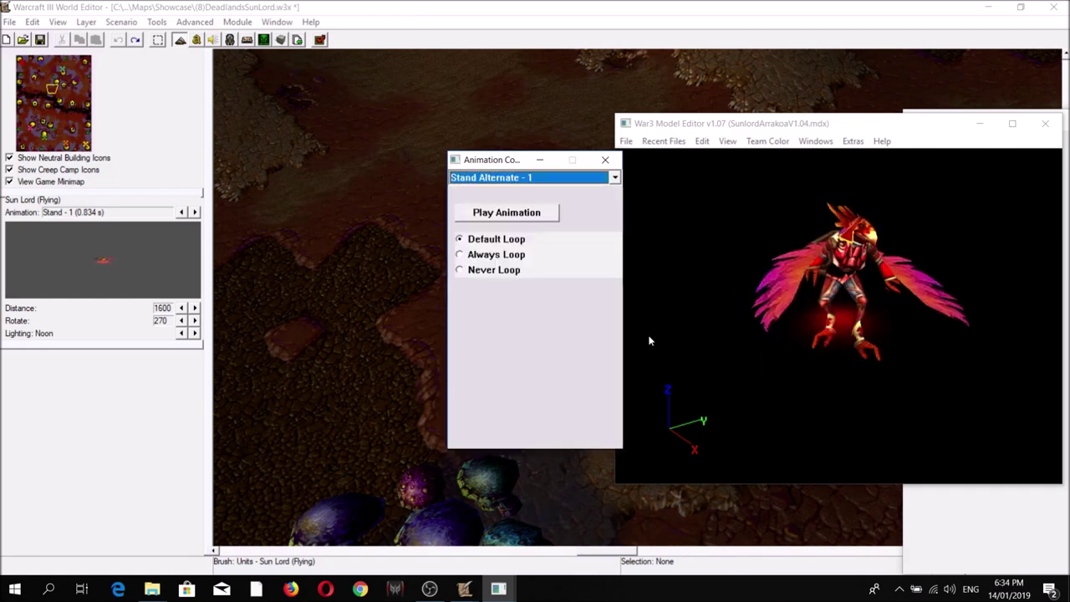
click(730, 291)
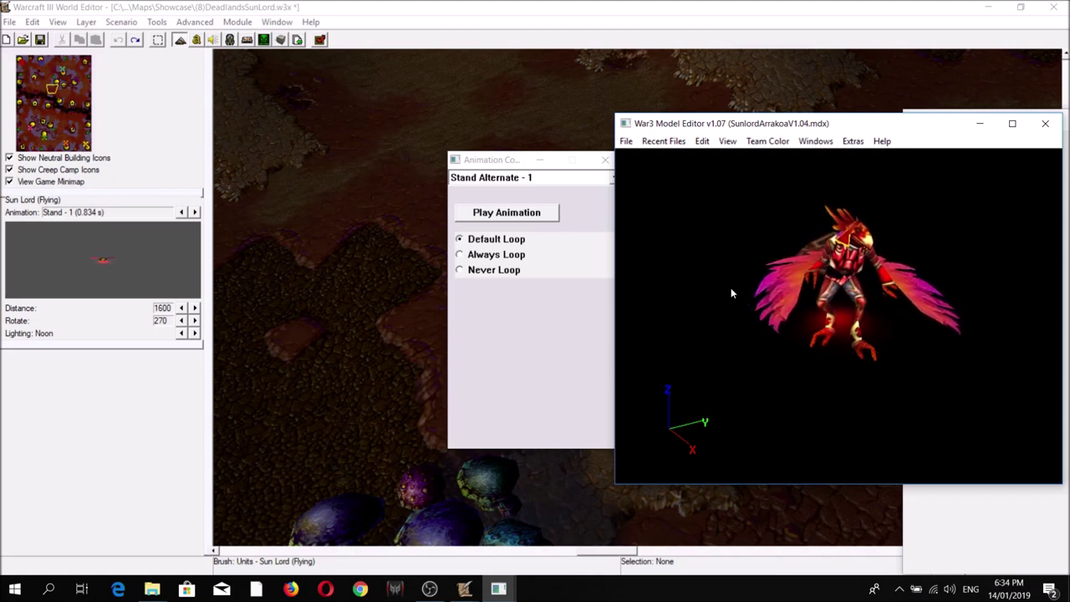
Step: Check the imported model files in the World Editor's Import Manager and switch to the Object Editor
click(424, 67)
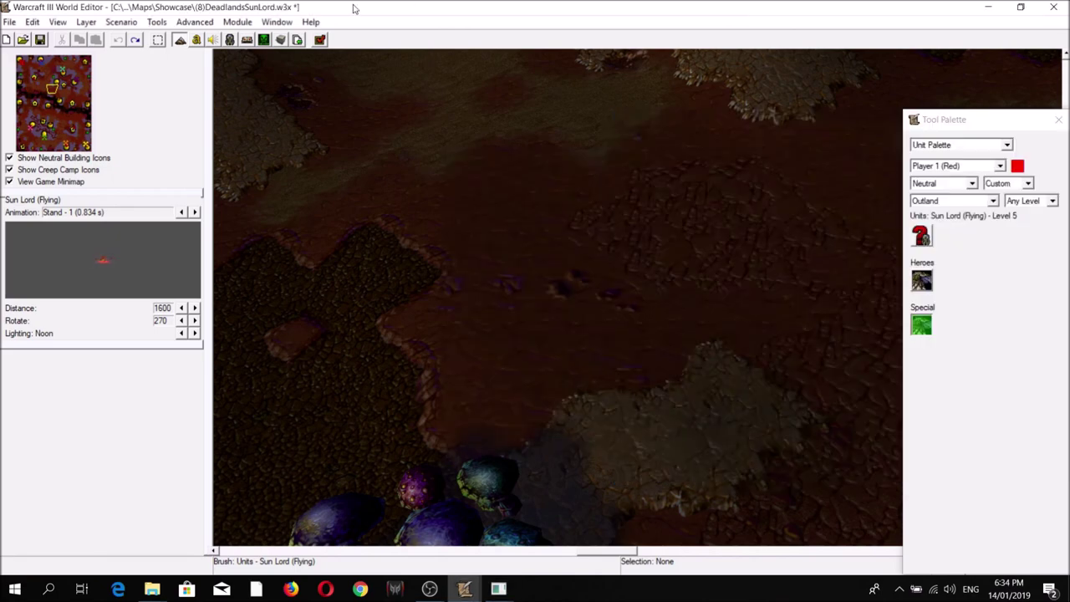
click(296, 40)
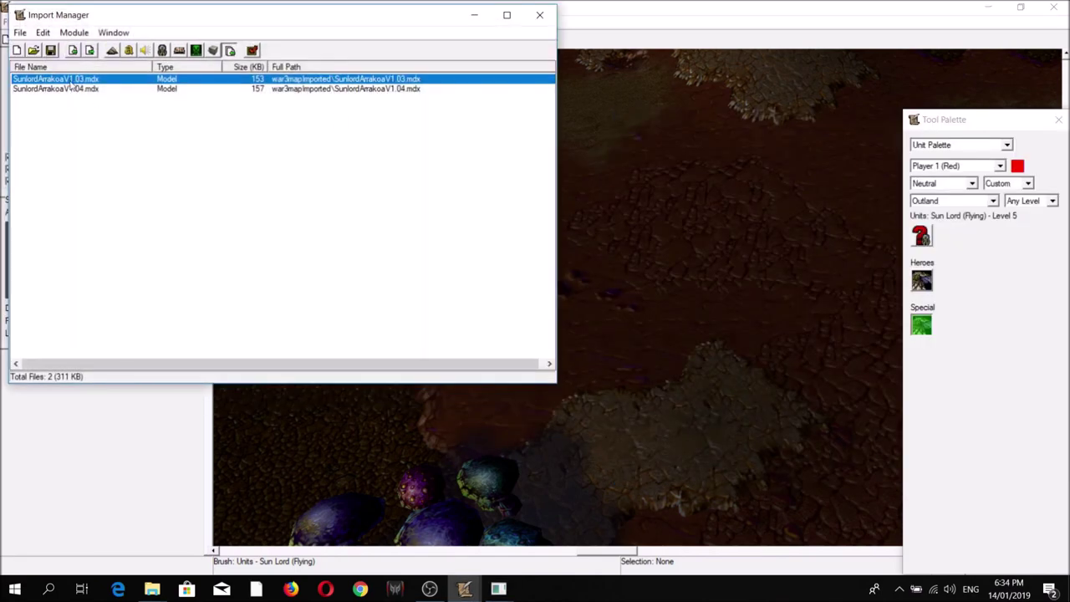
click(464, 589)
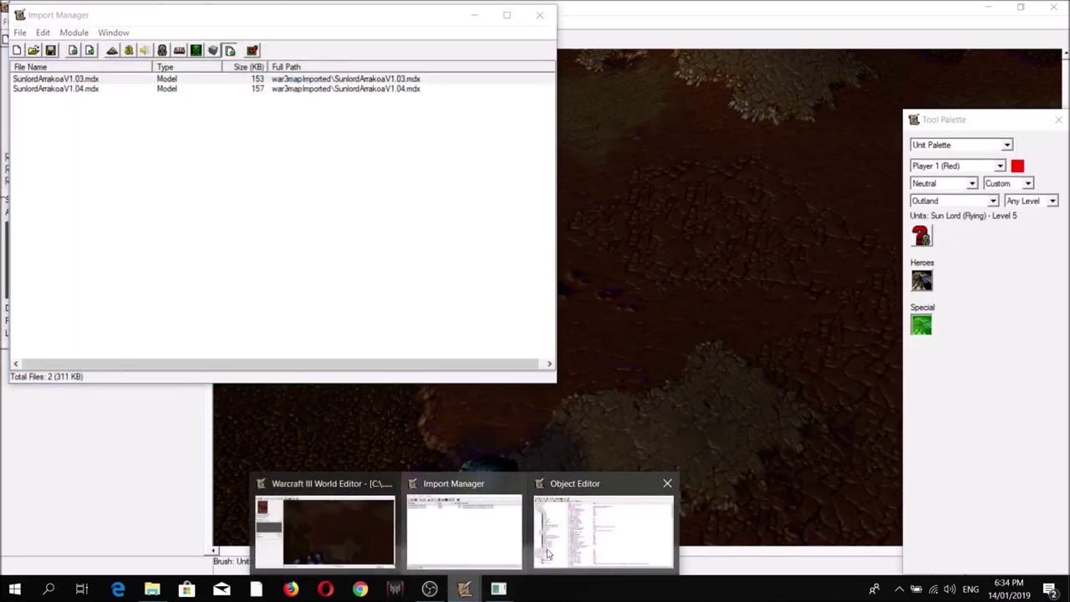
click(547, 552)
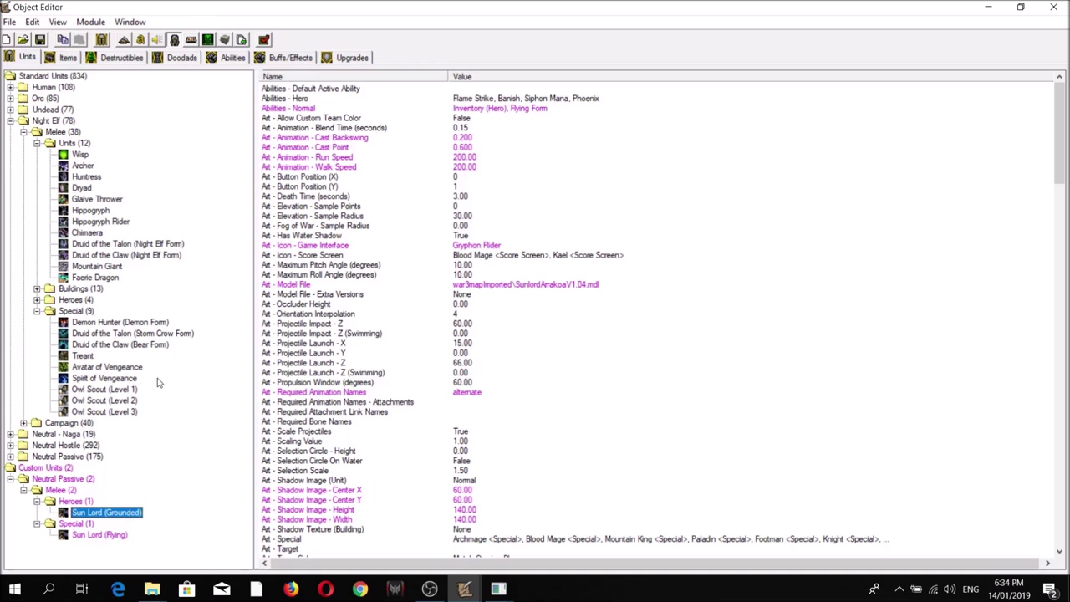
right_click(123, 379)
click(146, 440)
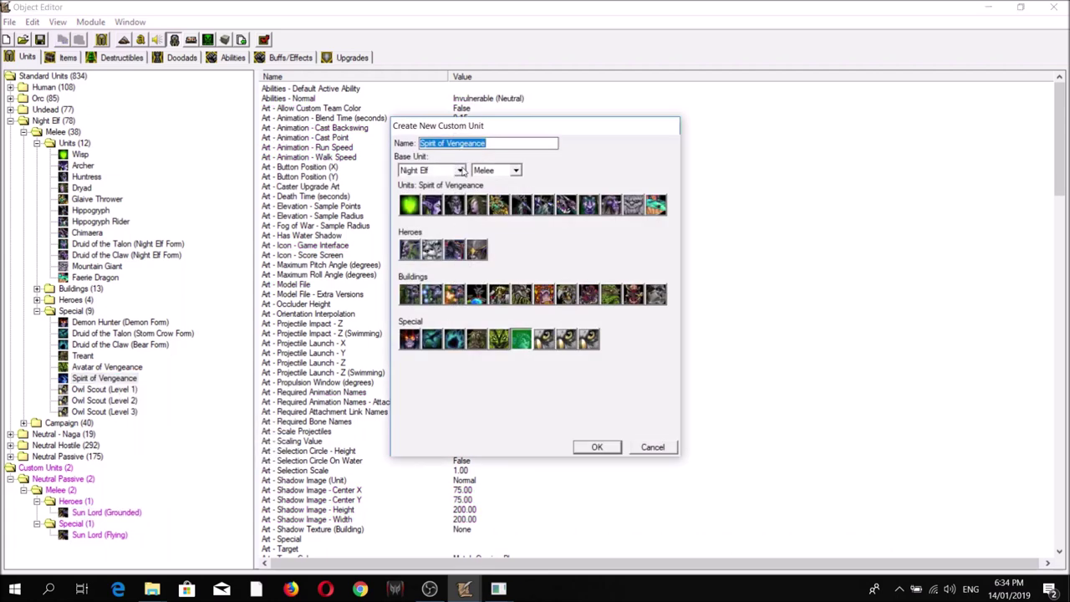
click(457, 171)
click(446, 179)
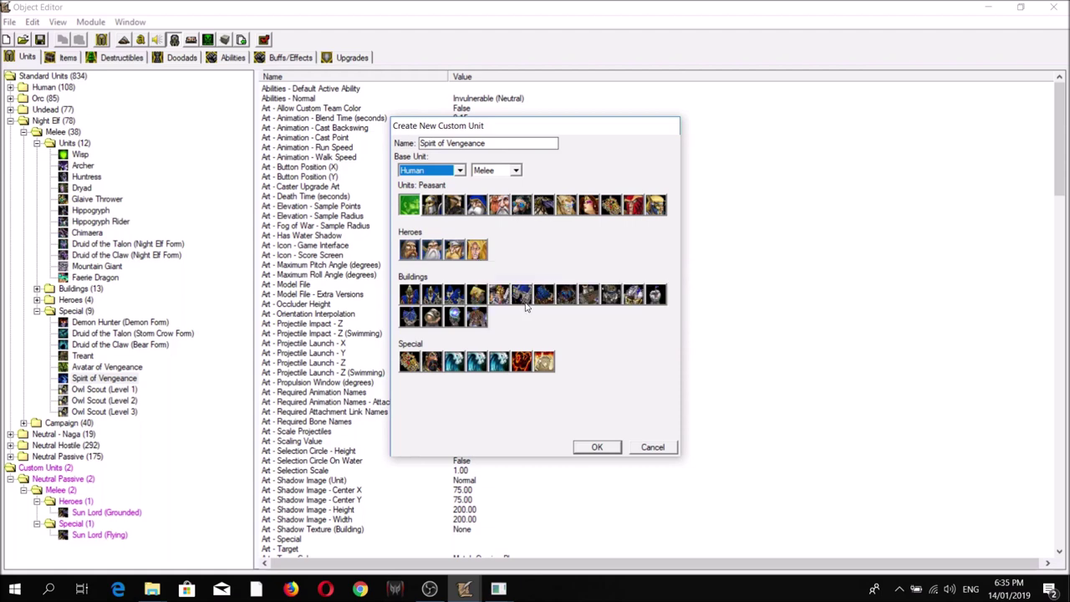
click(652, 446)
Step: Review the Art fields of the custom Sun Lord (Grounded) hero, including its Model File
click(119, 513)
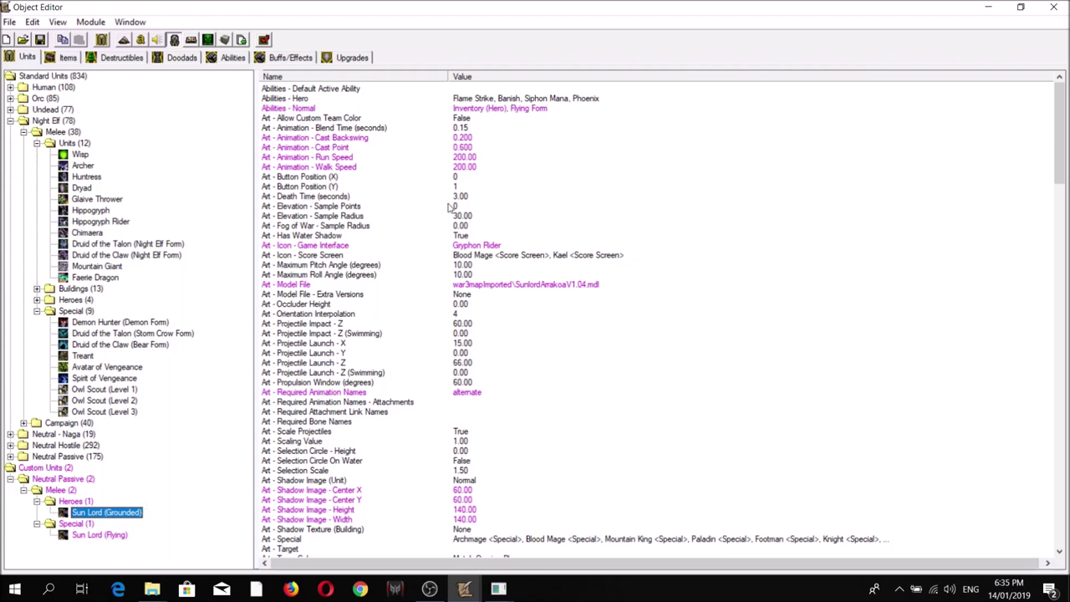
click(489, 285)
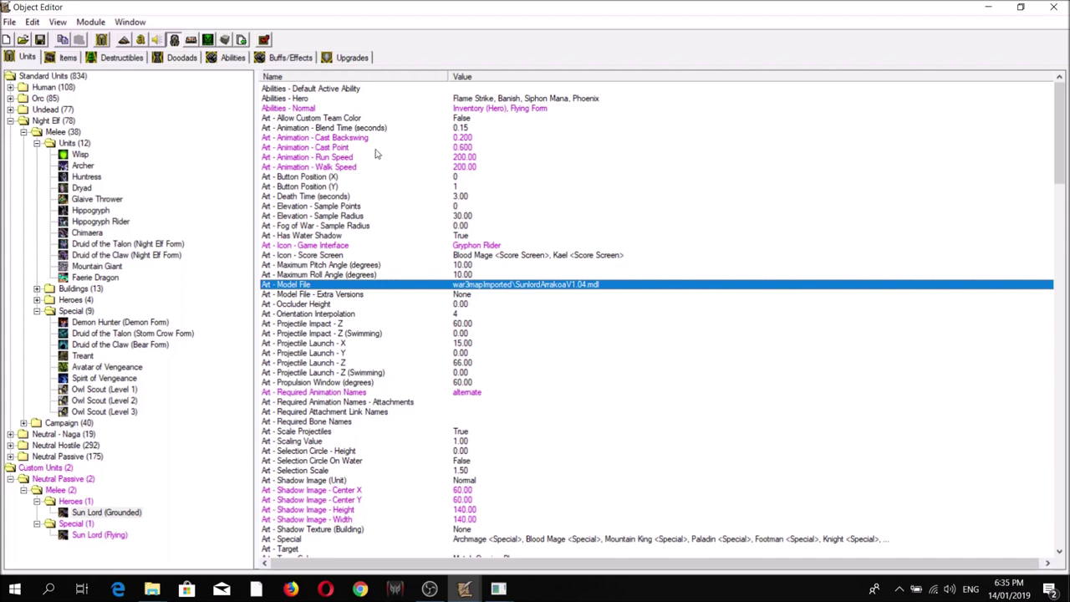
scroll(406, 353, down, 3)
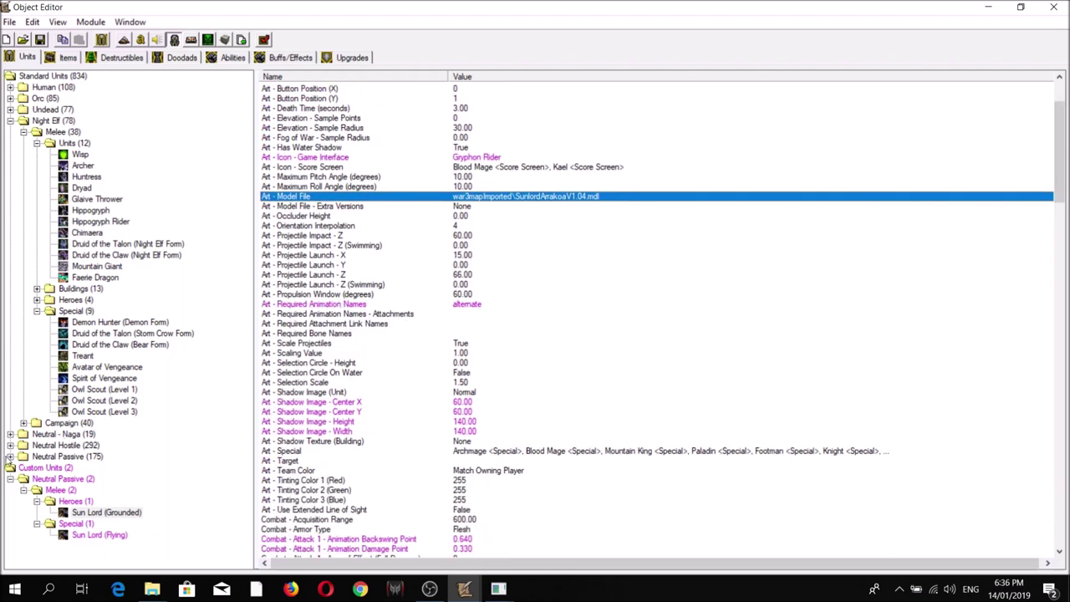
Step: Find the Queen of Suffering among the Neutral Hostile melee units and view its Art field values
click(10, 445)
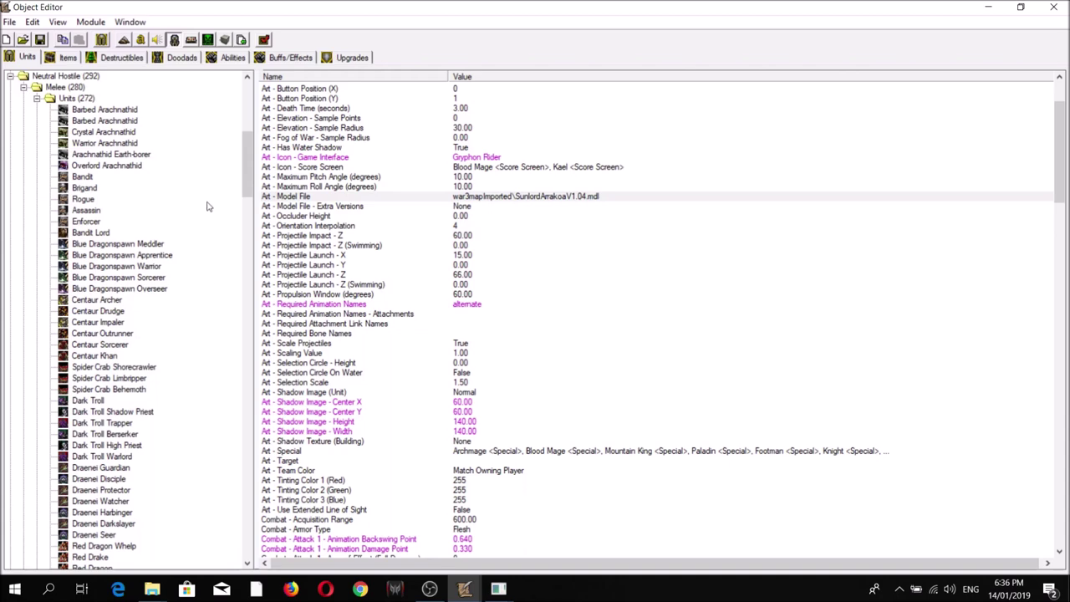
drag(239, 185, 252, 495)
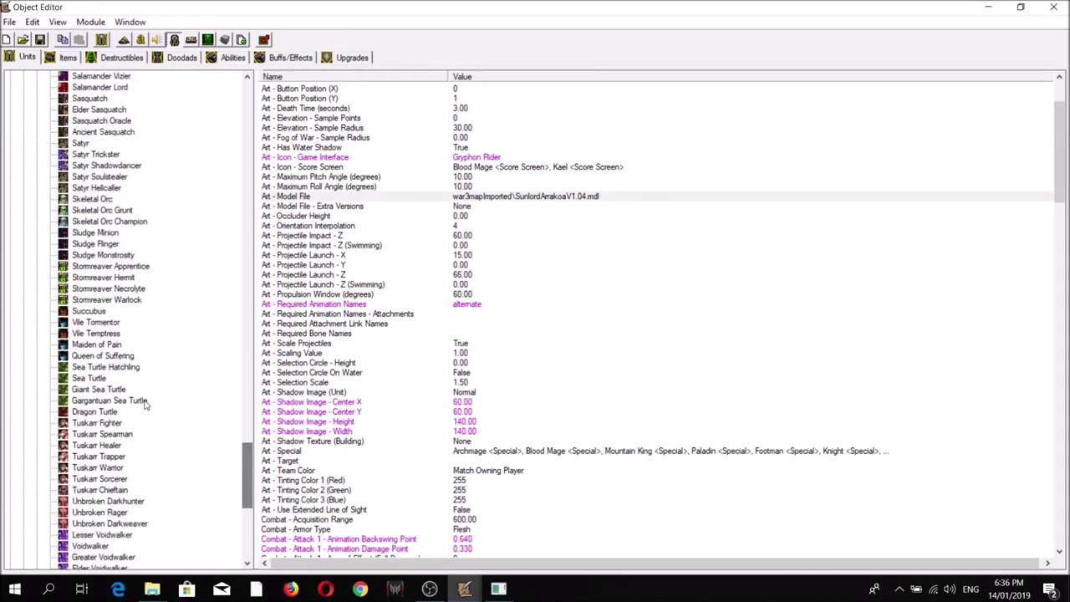
click(115, 356)
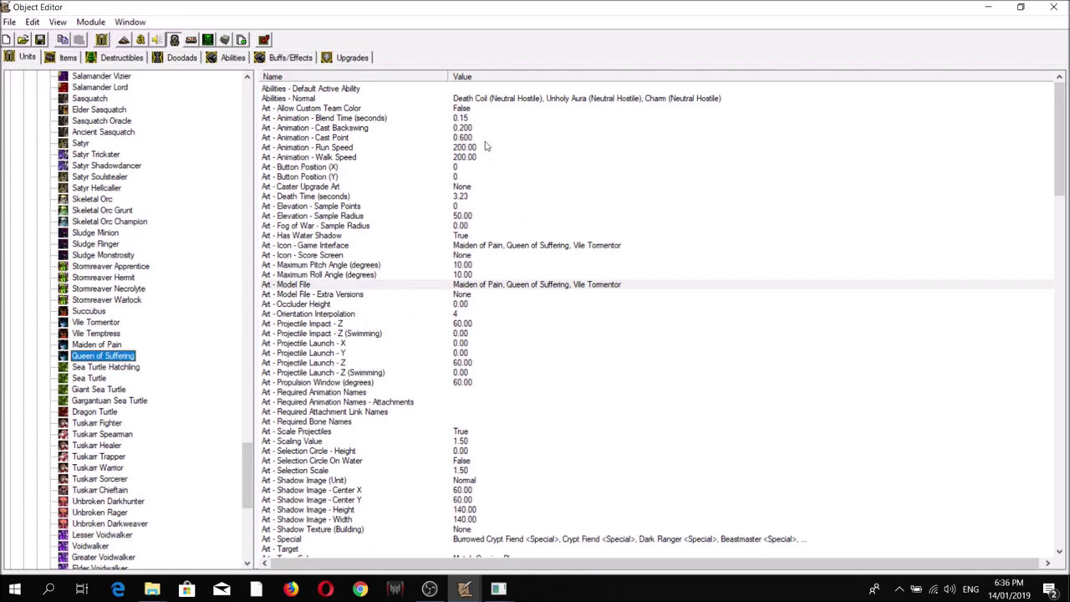
Step: Reopen Sun Lord (Grounded) and examine its Attack 1 Animation Backswing Point and Animation Damage Point fields
scroll(255, 481, down, 9)
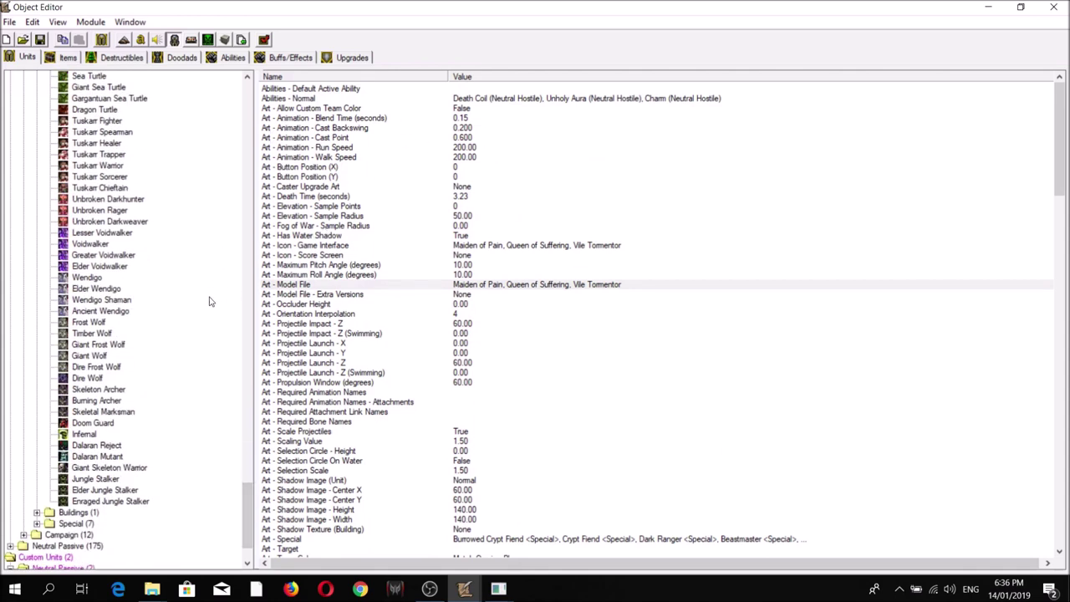
scroll(313, 148, down, 2)
click(10, 557)
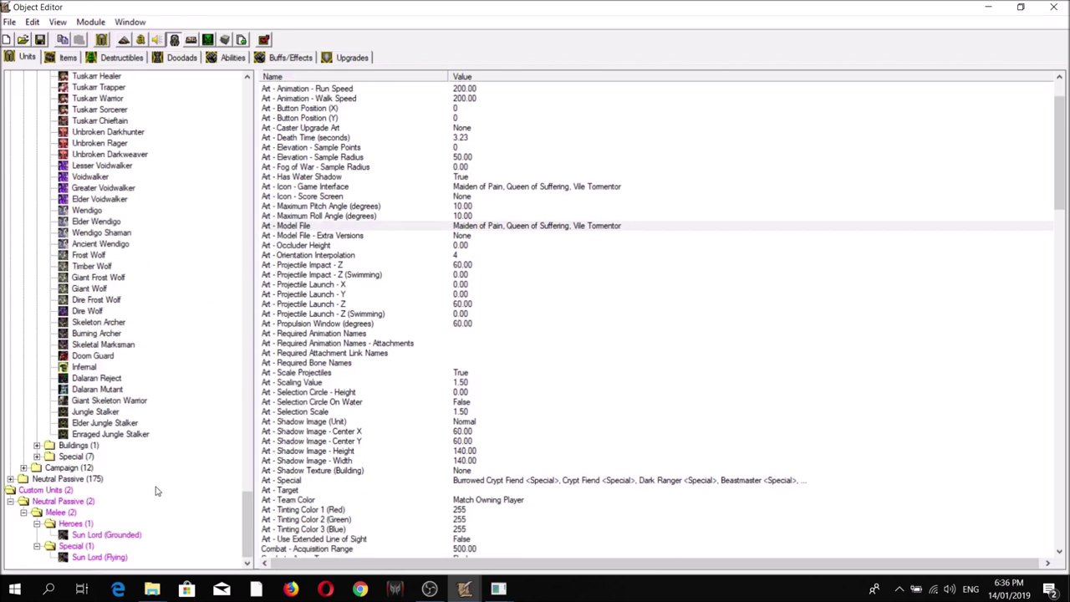
click(106, 534)
scroll(492, 359, down, 3)
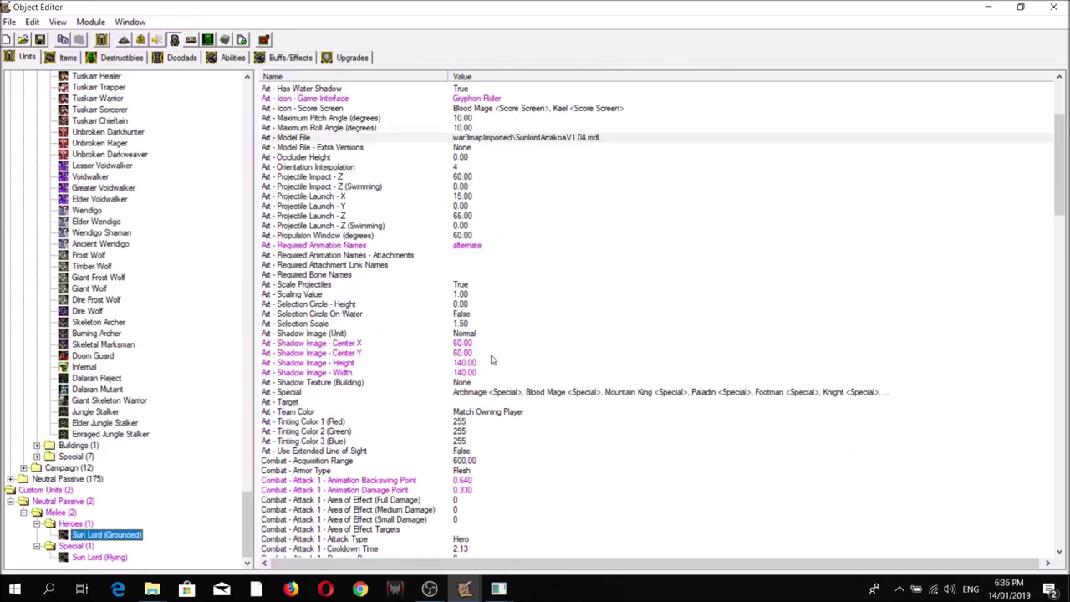
scroll(492, 359, down, 9)
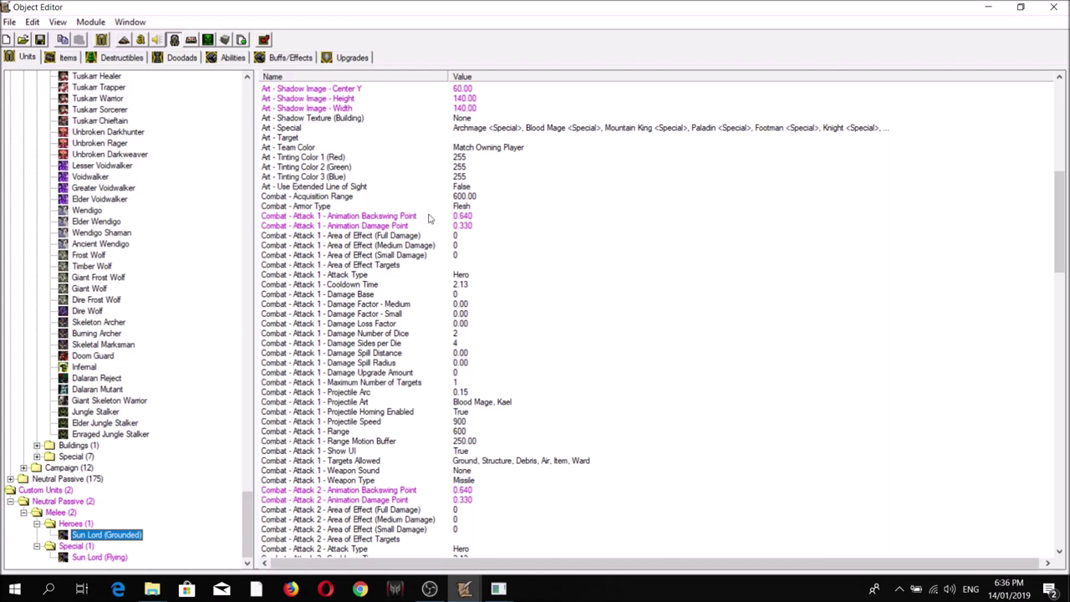
click(388, 216)
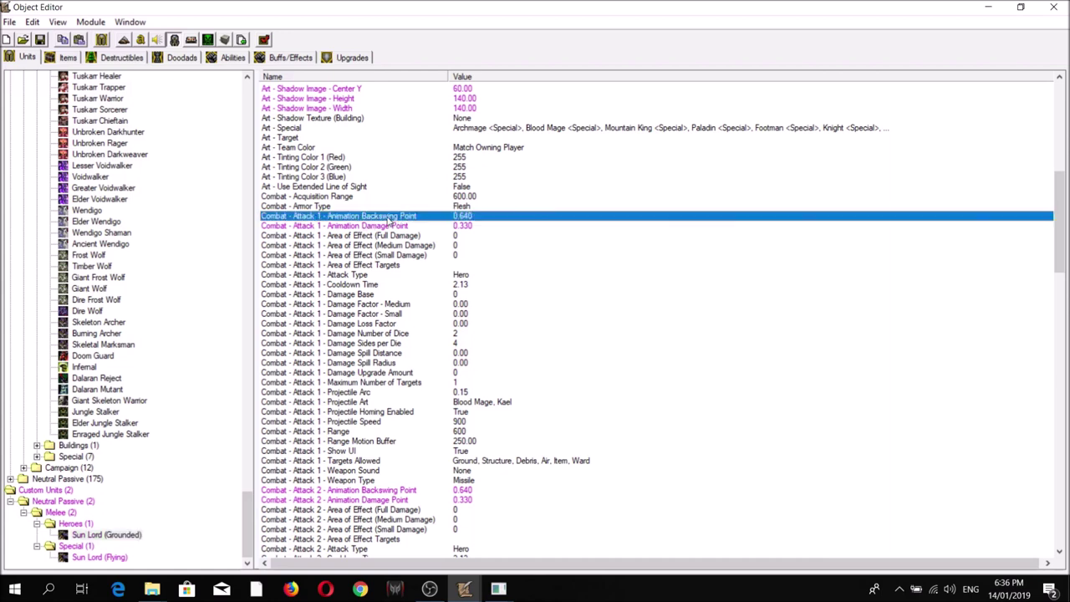
click(396, 225)
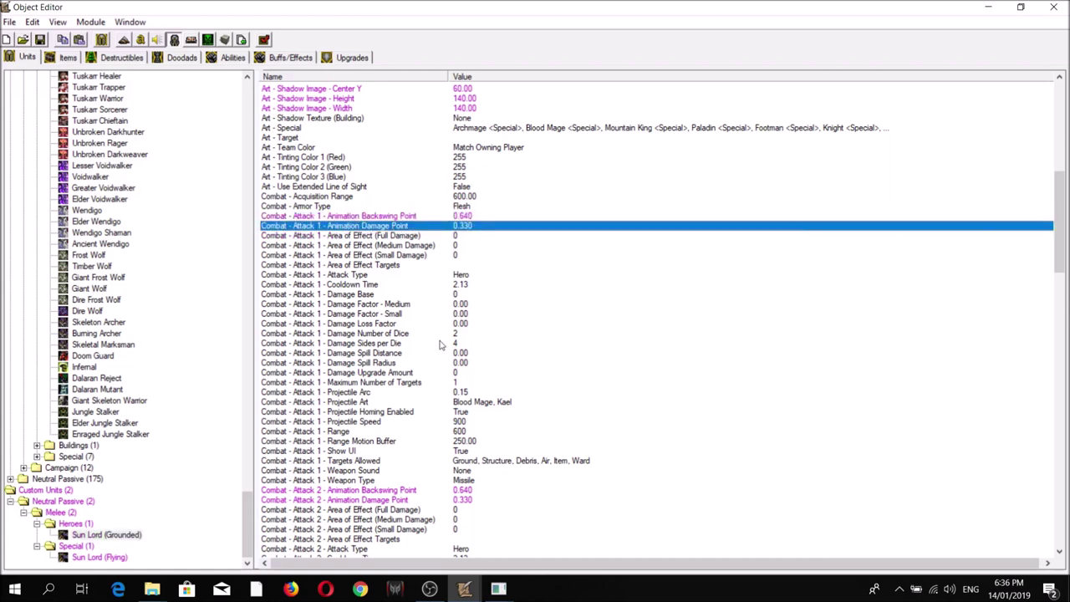
Step: Examine the remaining Combat, Movement, Sound, Stats, Techtree and Text fields of Sun Lord (Grounded)
scroll(443, 345, down, 6)
scroll(462, 333, down, 14)
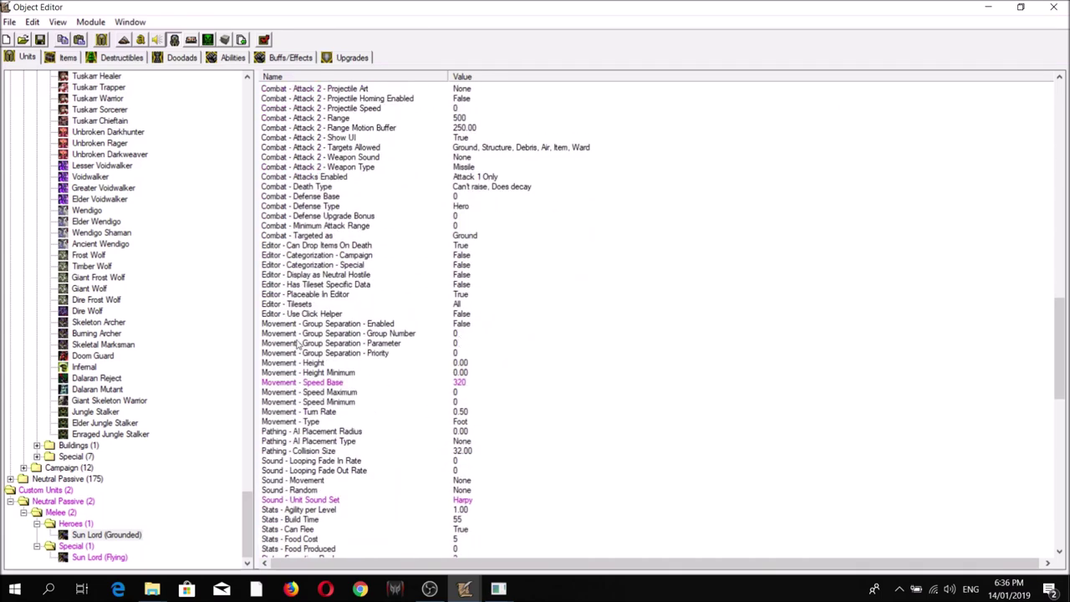
scroll(405, 334, down, 2)
scroll(376, 344, down, 3)
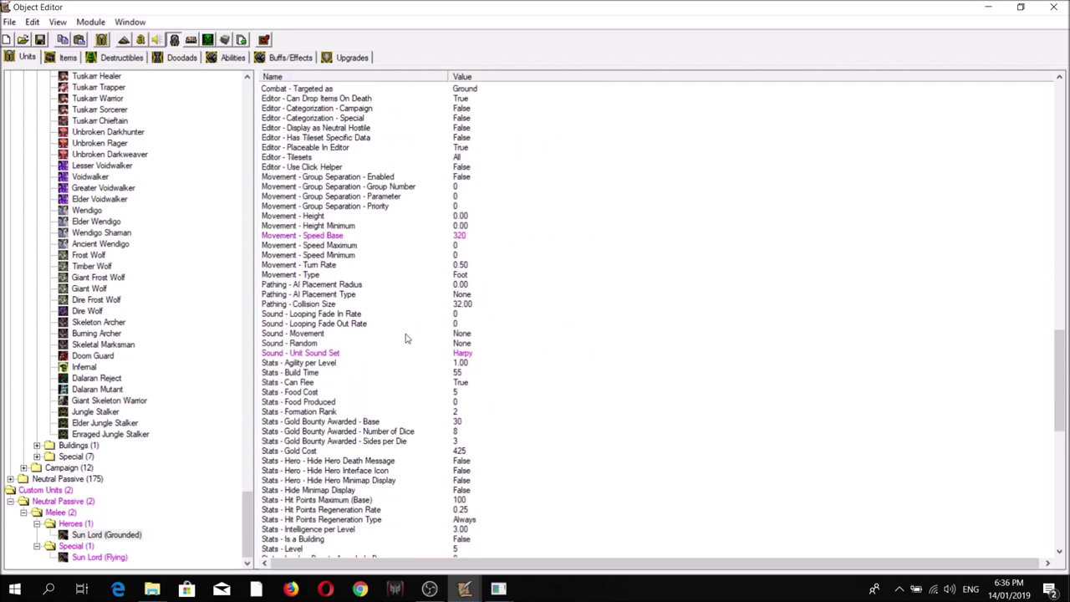
scroll(406, 338, down, 4)
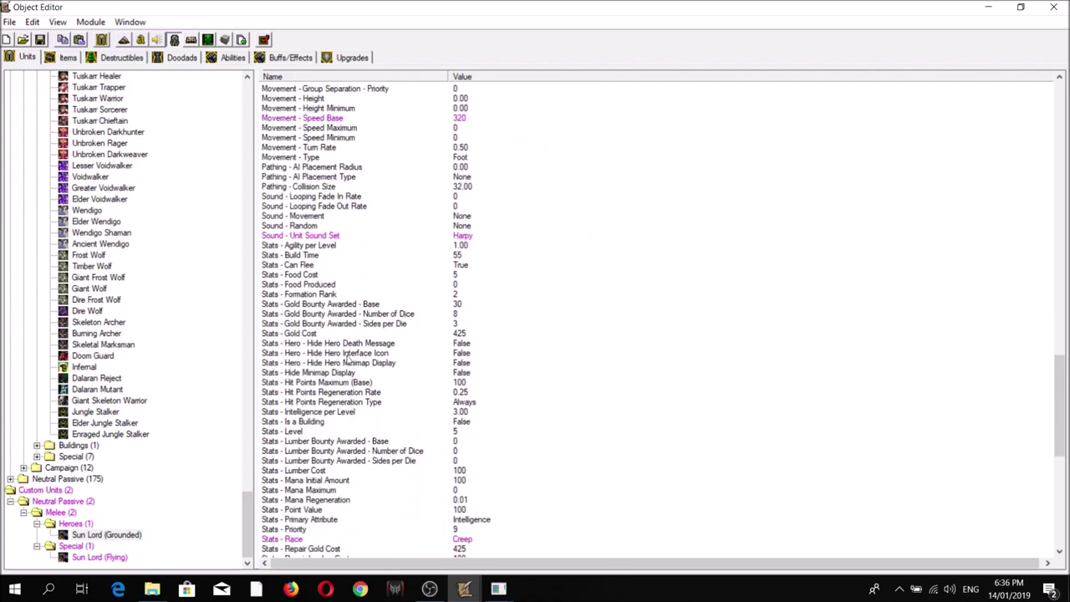
scroll(351, 365, down, 2)
scroll(355, 369, down, 11)
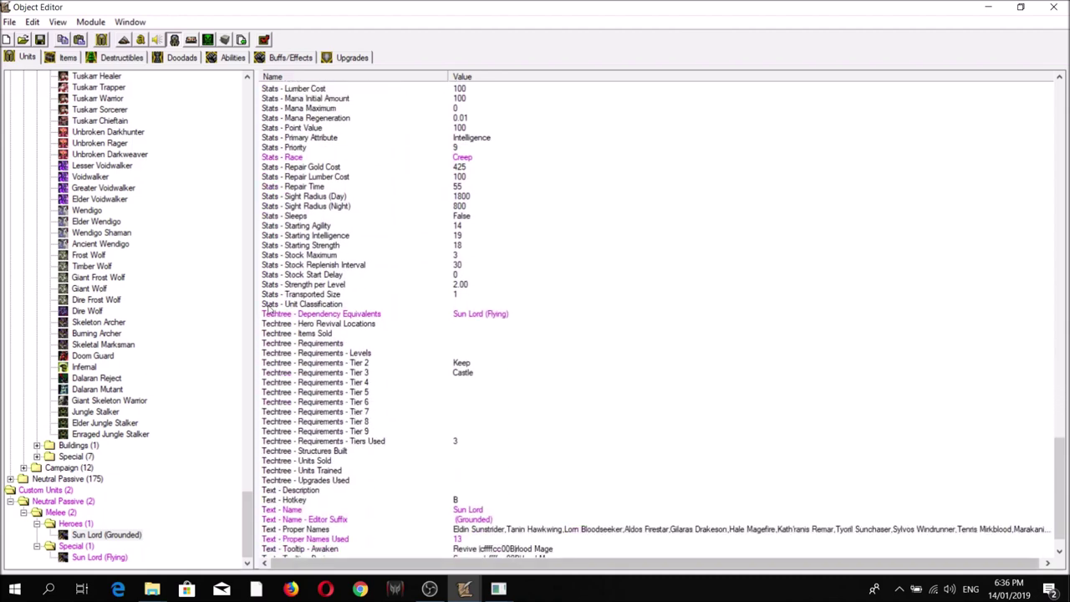
scroll(286, 335, down, 1)
scroll(209, 418, up, 1)
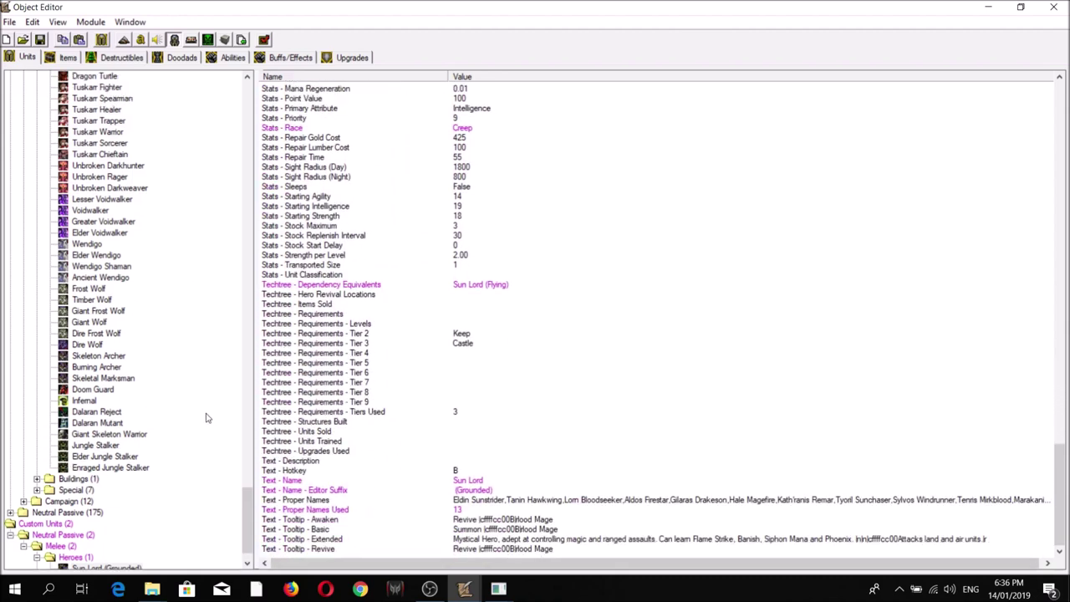
scroll(227, 498, down, 1)
click(210, 507)
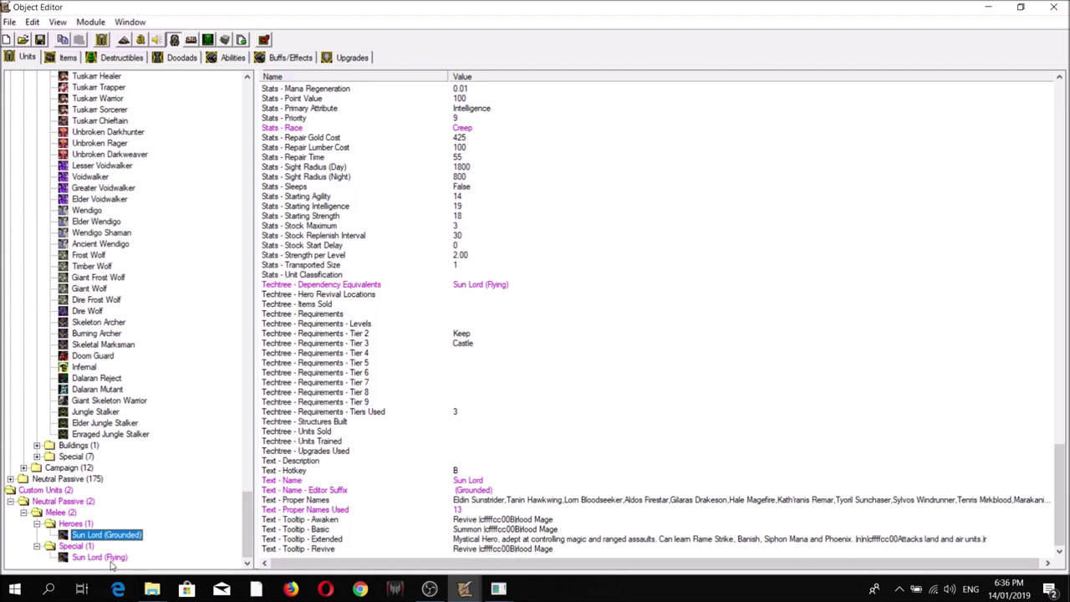
Step: Open the Techtree - Dependency Equivalents unit list of Sun Lord (Grounded), inspect its entry, and close the list
double_click(354, 285)
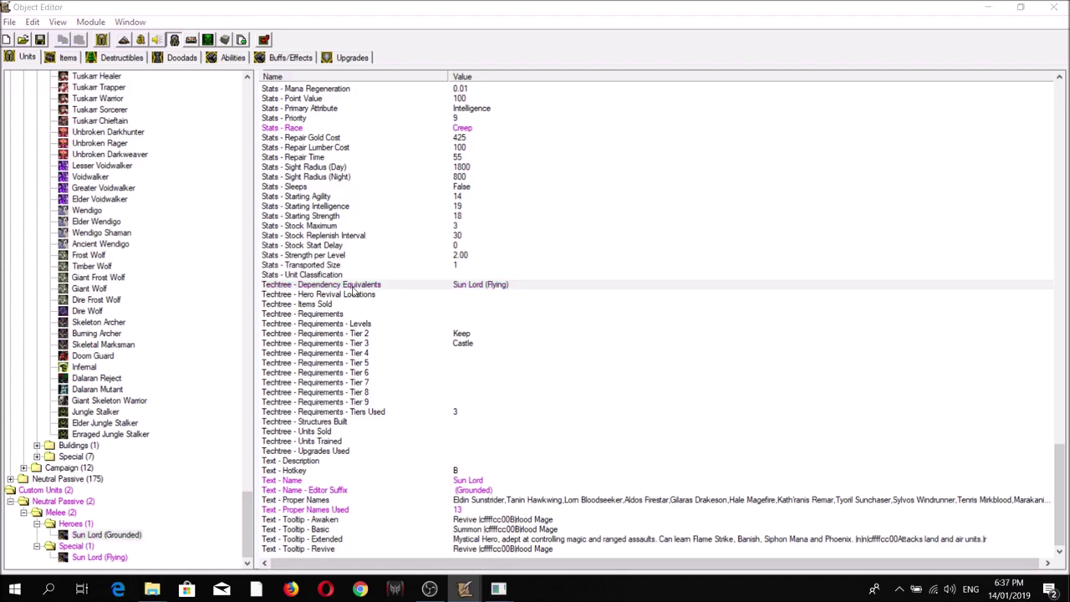
click(468, 224)
click(555, 380)
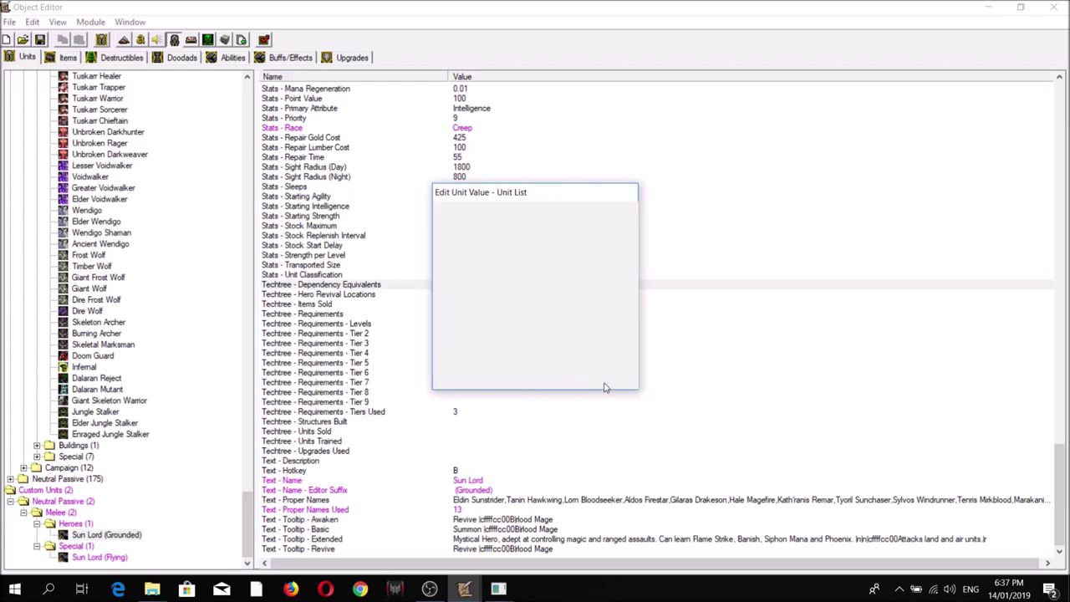
Step: Select the Sun Lord (Flying) unit and review its field values from the Text section back up to Abilities
click(98, 557)
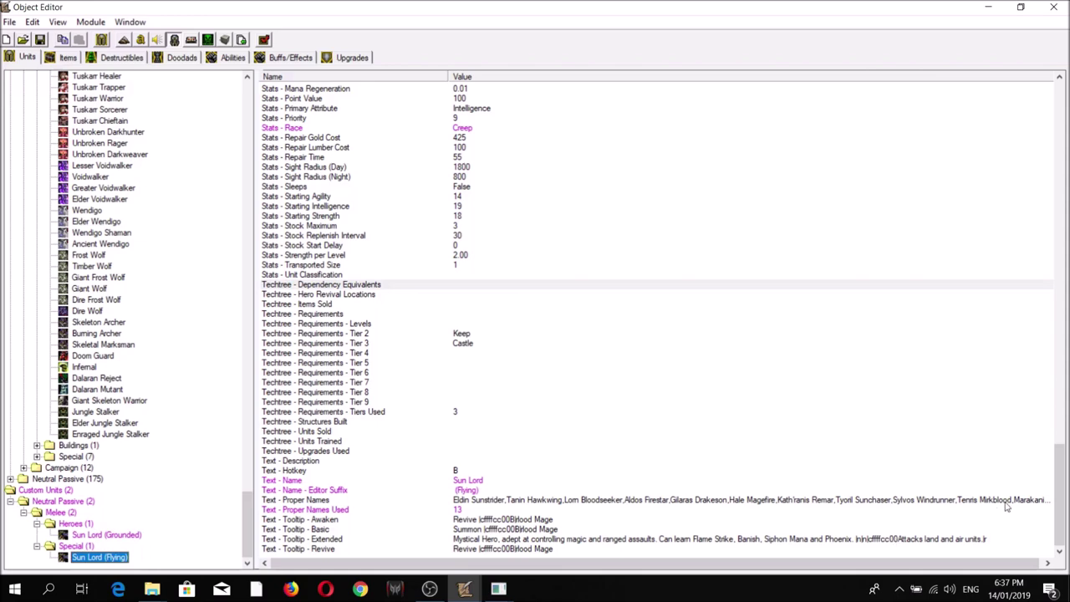
scroll(613, 220, up, 20)
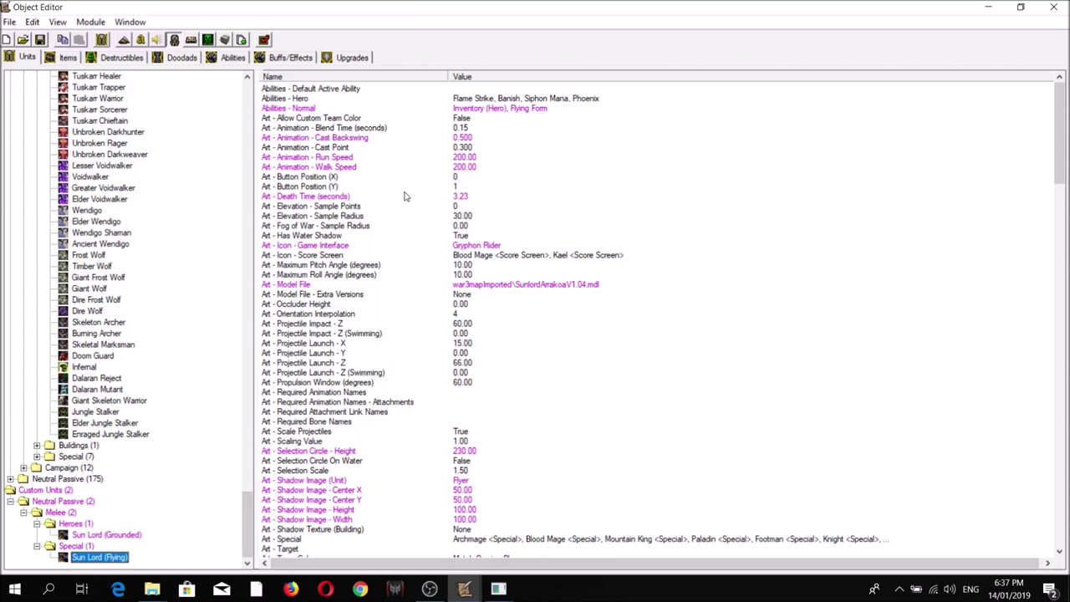
Step: Find the standard Harpy Windwitch unit in the unit list and view its field values
drag(248, 525, 247, 275)
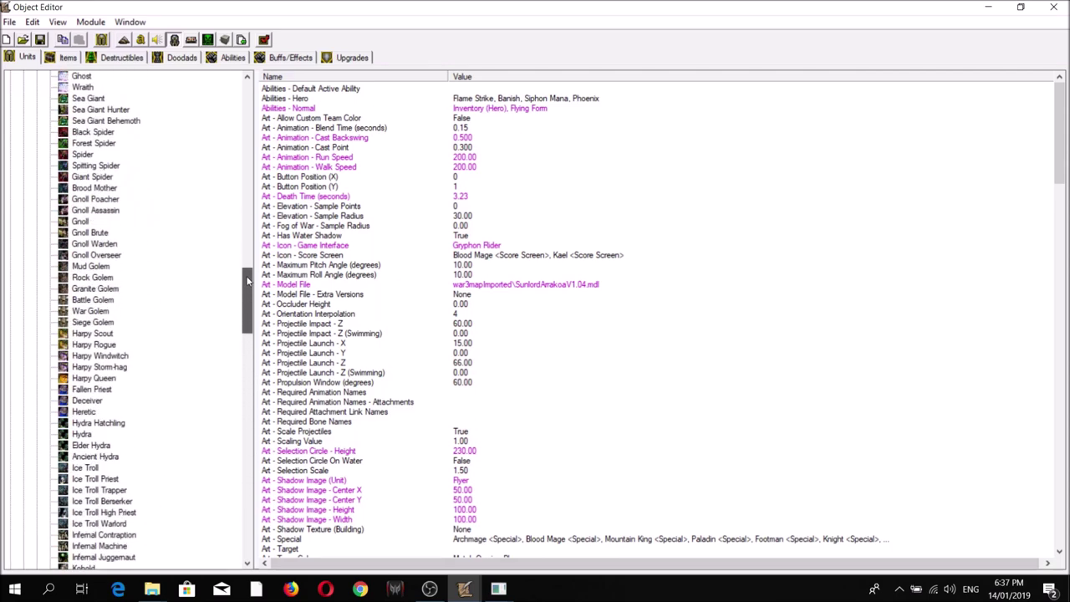
click(93, 377)
click(97, 356)
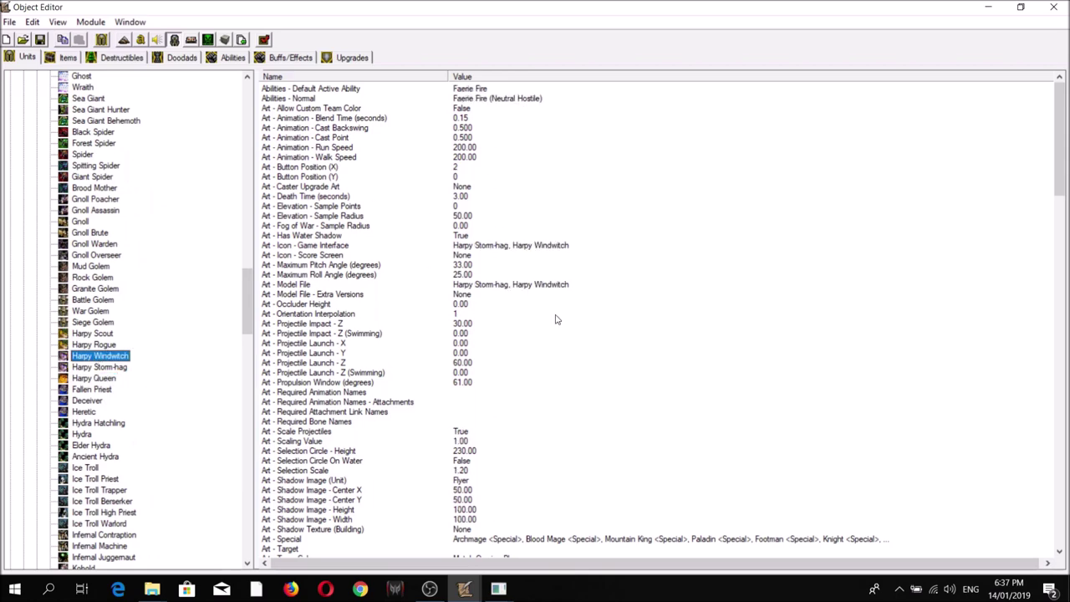
Step: Reselect the custom Sun Lord (Flying) unit and examine its Art fields and Attack 1 animation backswing and damage points
drag(249, 317, 255, 559)
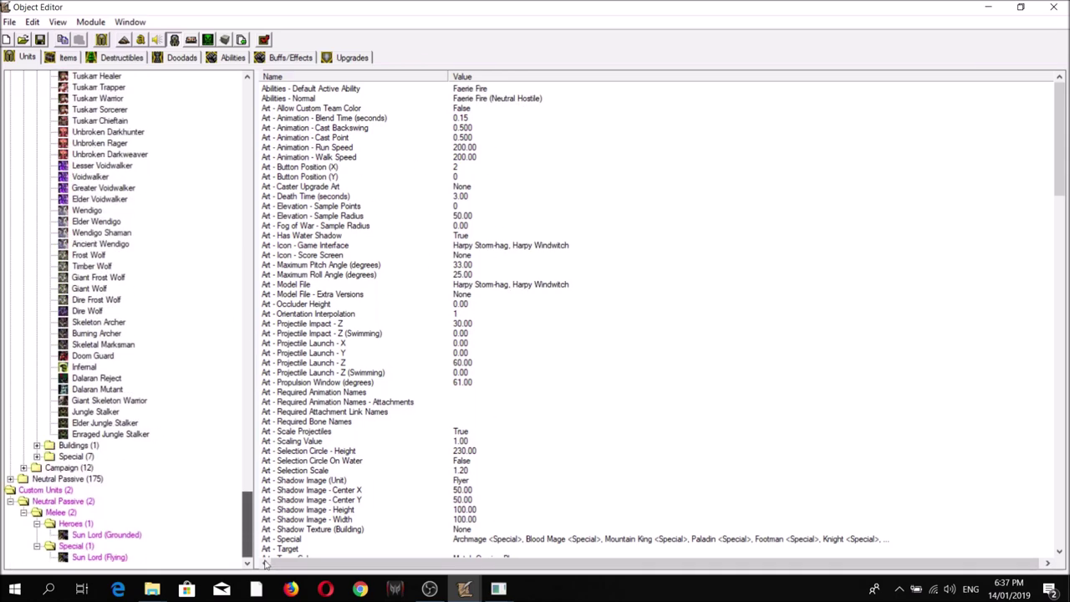
click(117, 557)
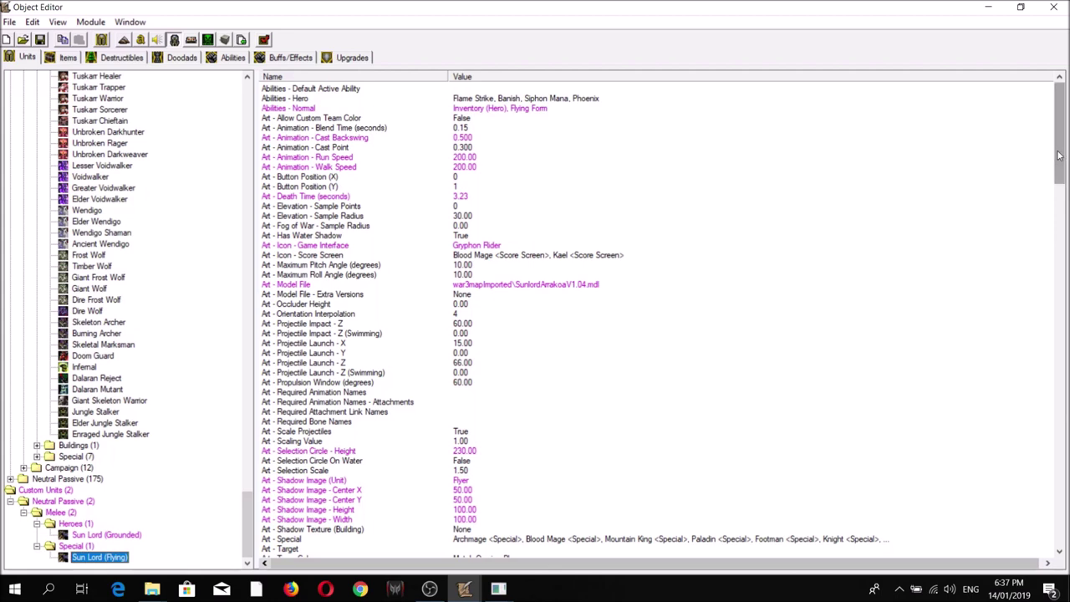
scroll(1058, 155, down, 2)
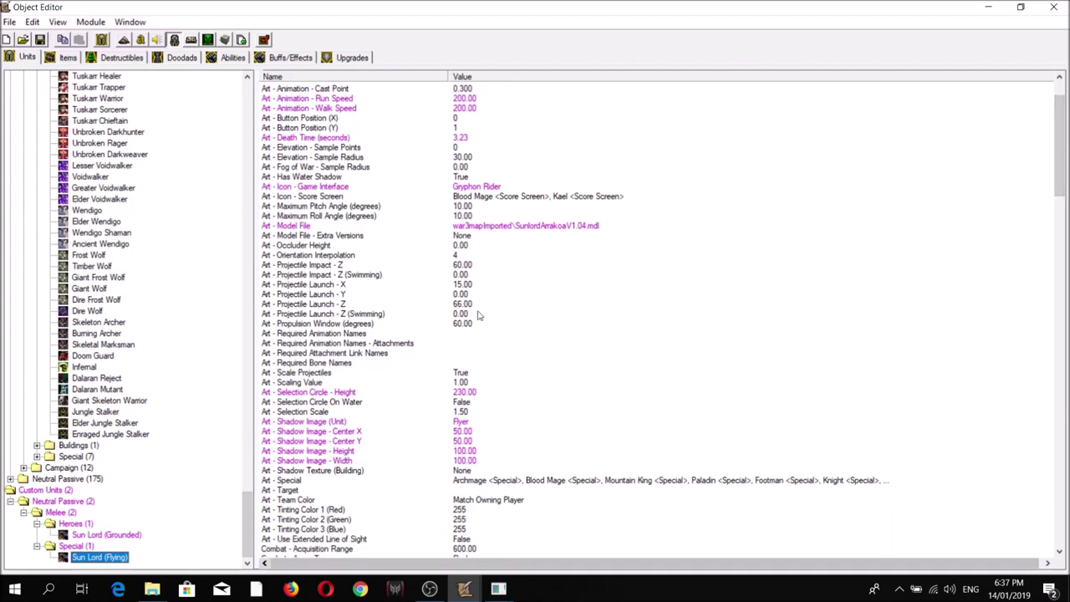
scroll(1059, 190, down, 1)
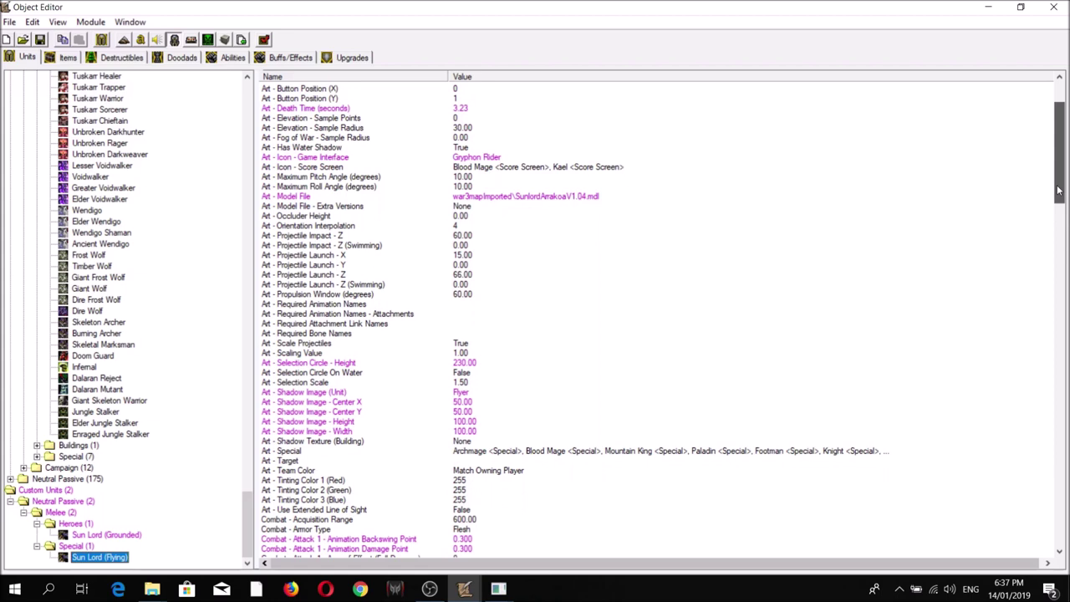
scroll(1059, 191, down, 12)
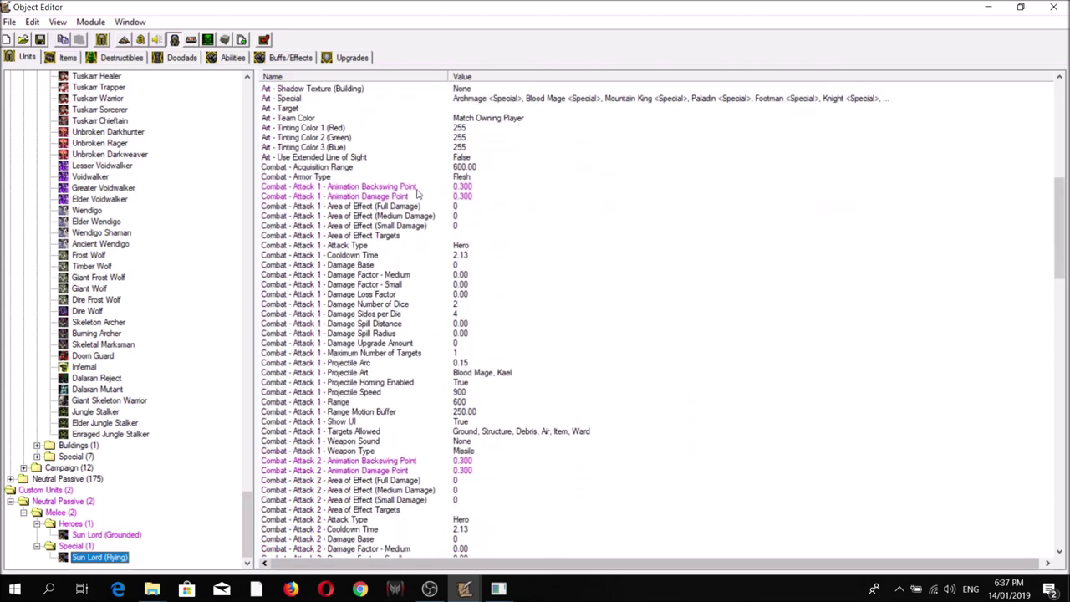
scroll(336, 203, down, 2)
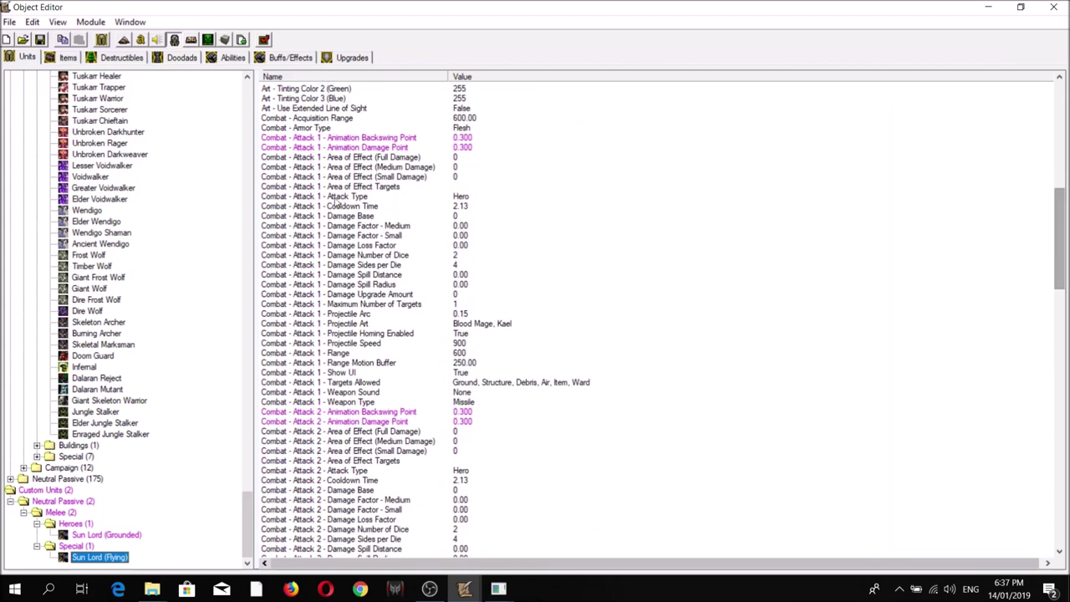
Step: Examine the Combat - Targeted as field of Sun Lord (Flying)
drag(1059, 260, 1028, 364)
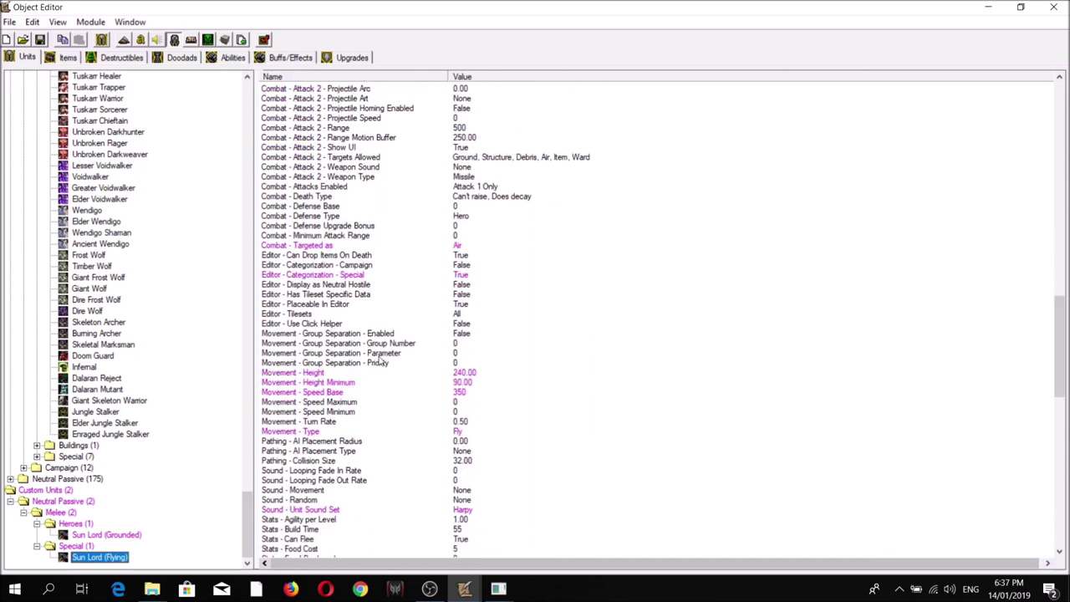
click(368, 246)
click(340, 255)
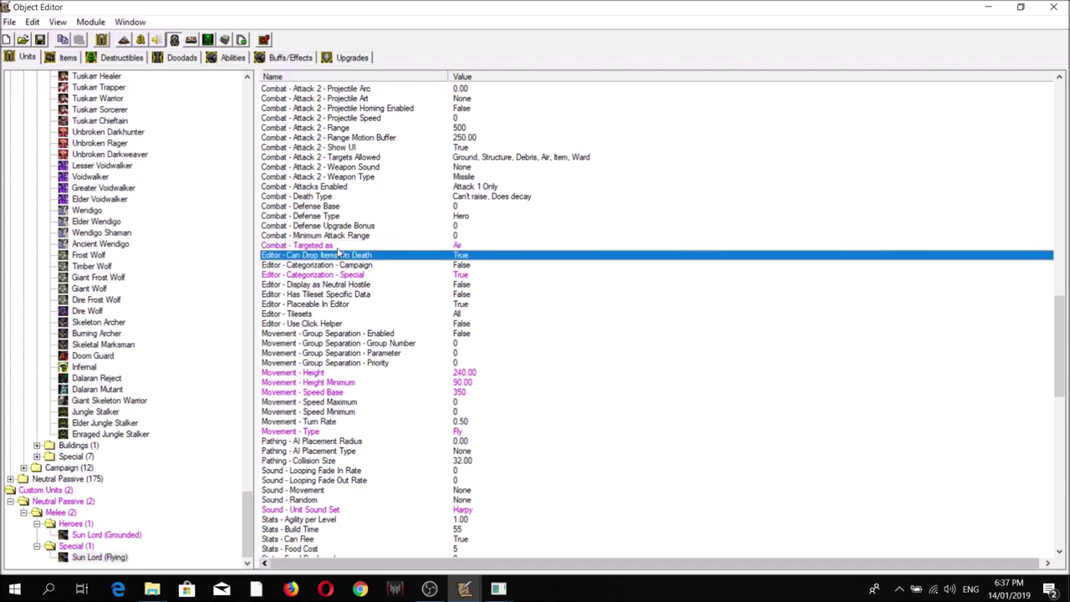
click(369, 247)
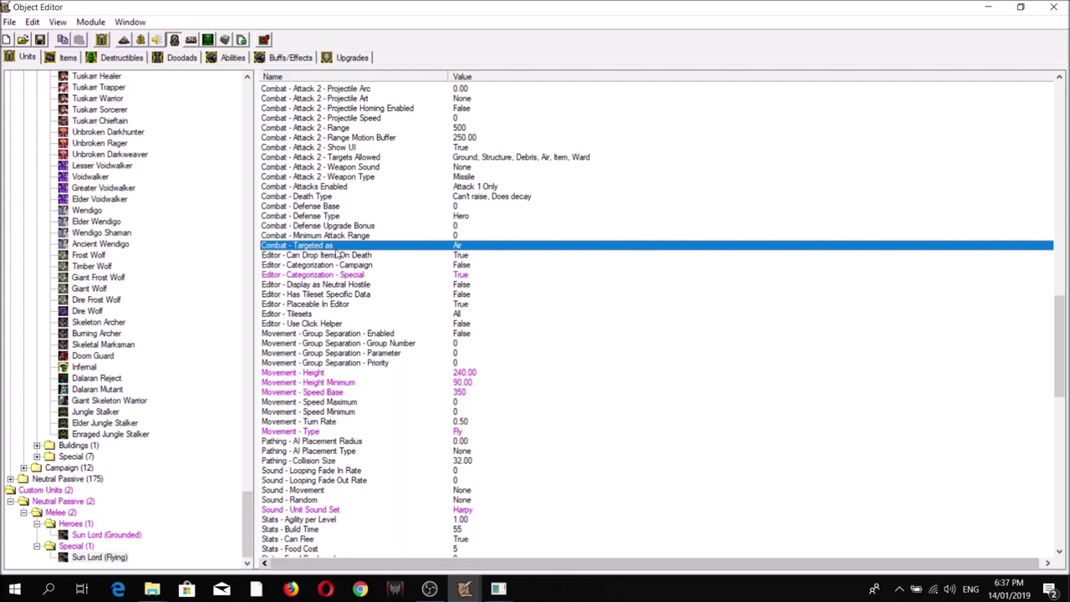
Step: Examine the Movement - Height, Height Minimum, Speed Base and Type fields of Sun Lord (Flying)
scroll(335, 341, down, 1)
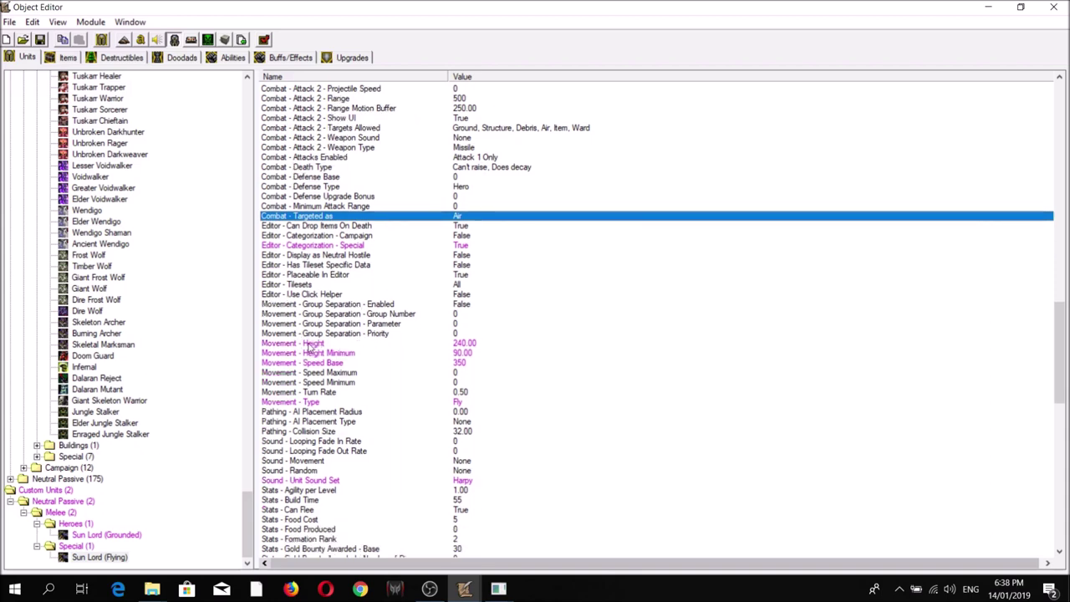
scroll(339, 399, down, 2)
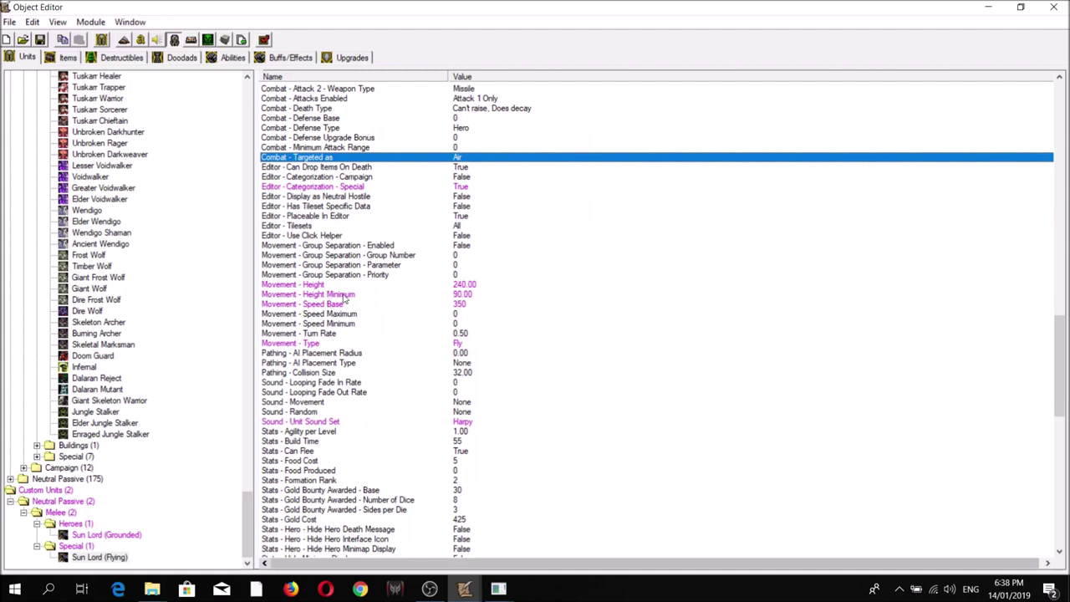
click(302, 343)
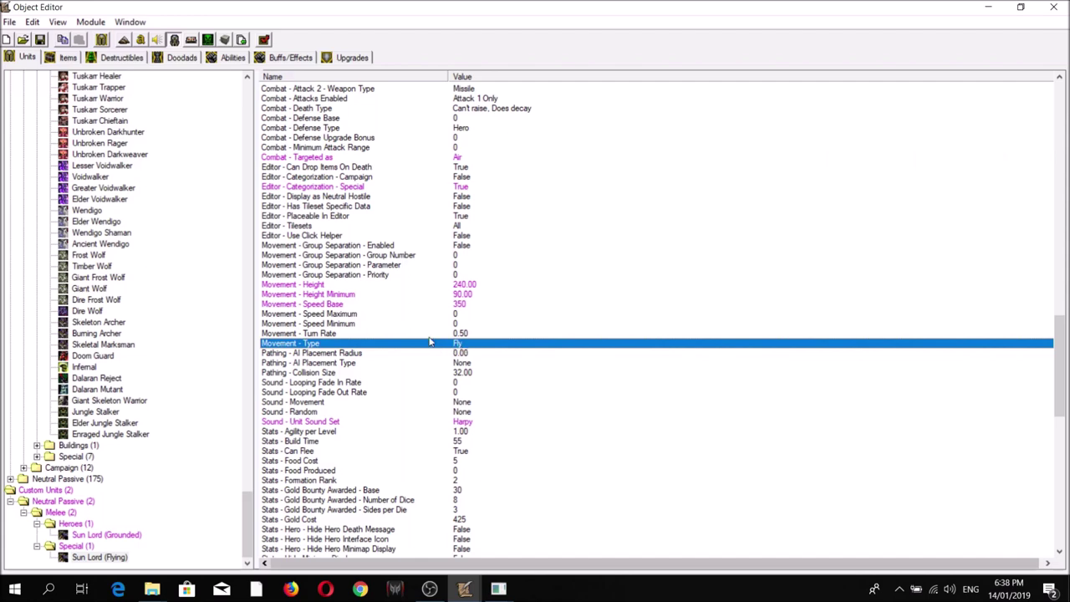
Step: Review the remaining Stats, Techtree and Text fields of Sun Lord (Flying), then return to its Abilities fields
scroll(429, 343, down, 15)
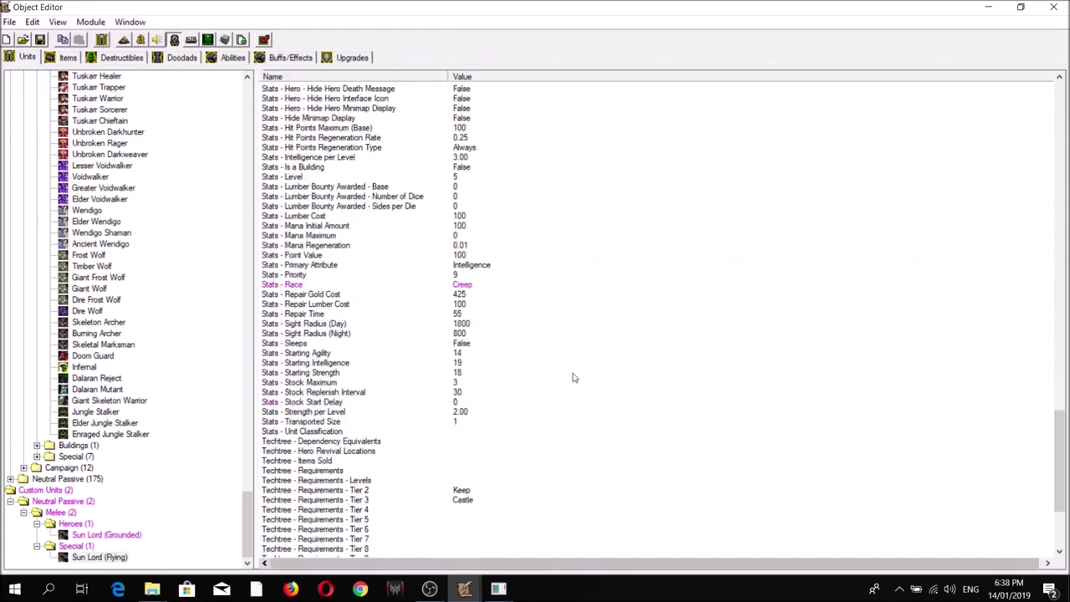
scroll(574, 378, down, 5)
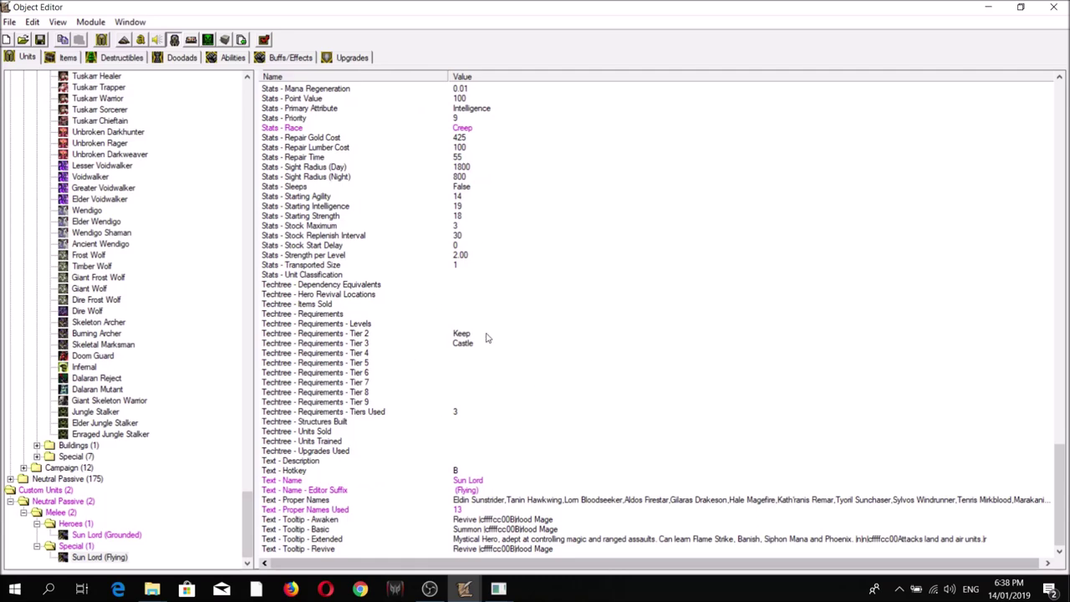
scroll(585, 267, up, 20)
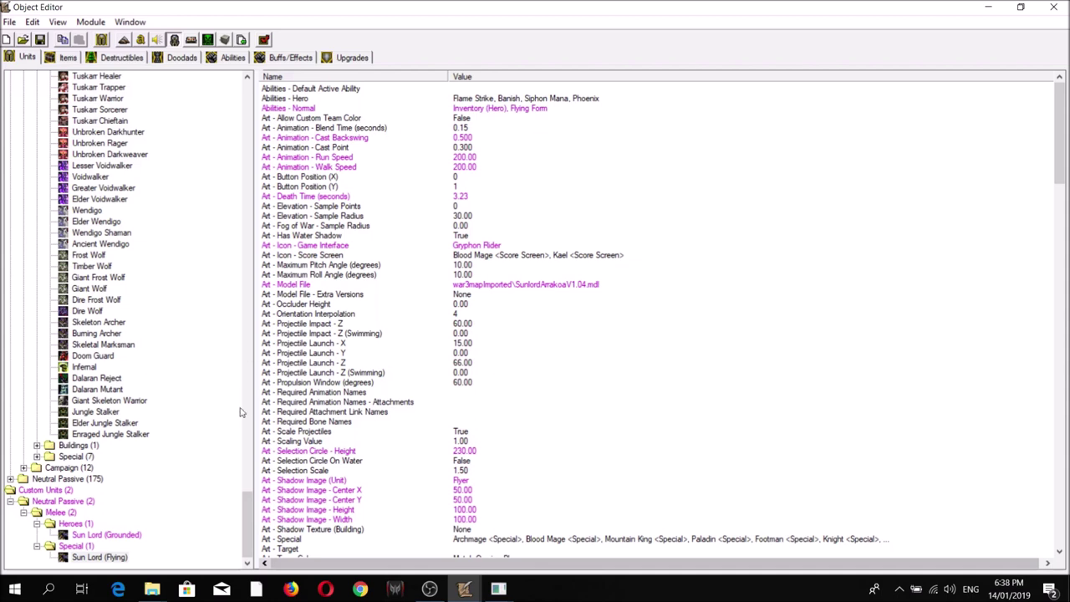
Step: Check the normal abilities of Sun Lord (Grounded) and bring up the custom Flying Form ability's data
click(99, 535)
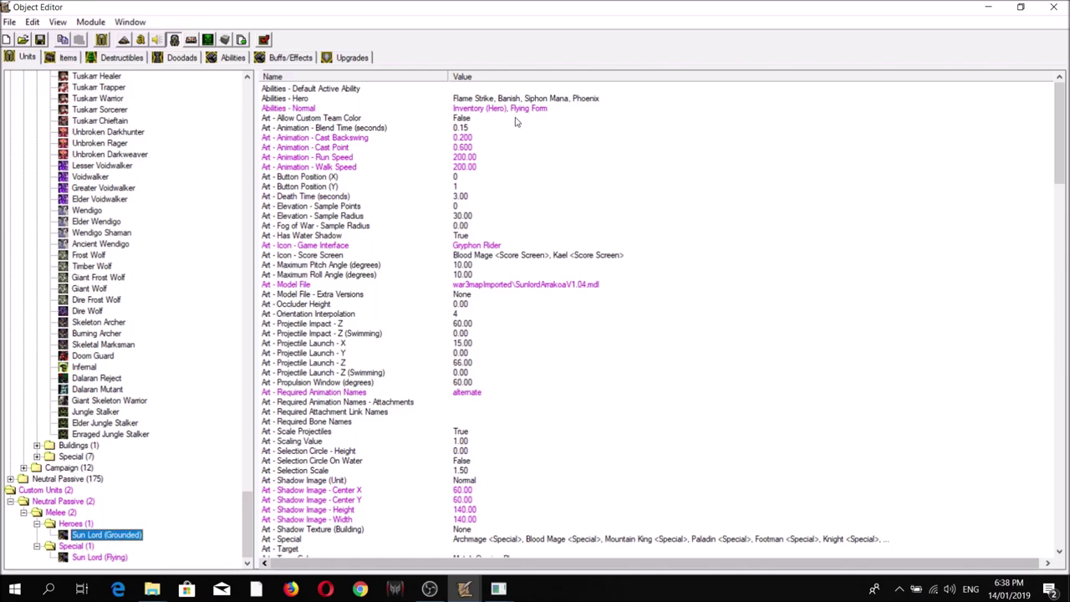
click(234, 58)
scroll(468, 265, up, 6)
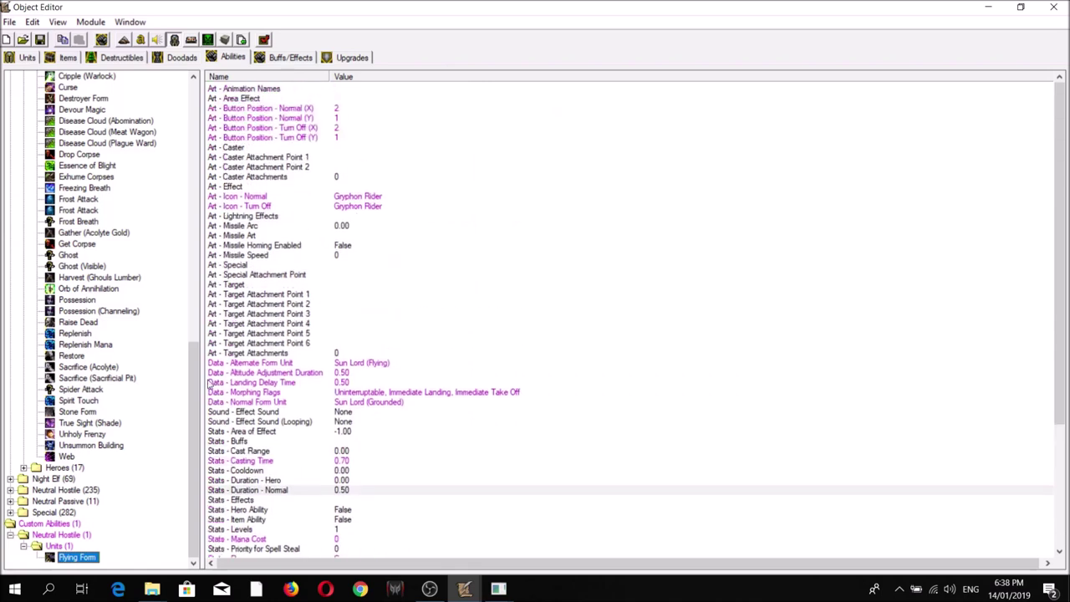
Step: Start a new custom ability, locate Storm Crow Form among the unit base abilities, and cancel the dialog
right_click(78, 561)
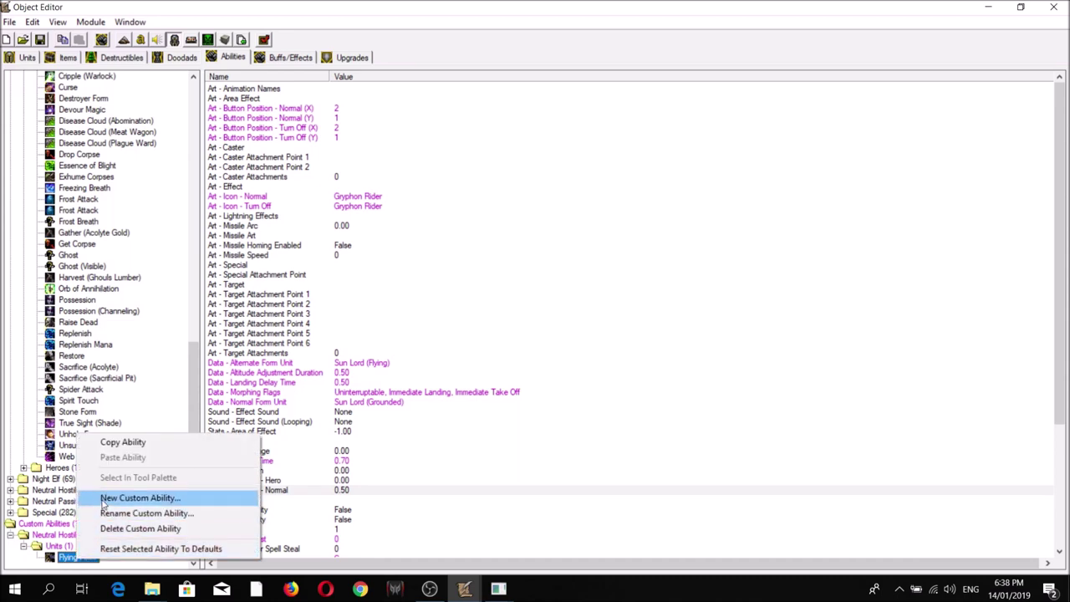
click(103, 499)
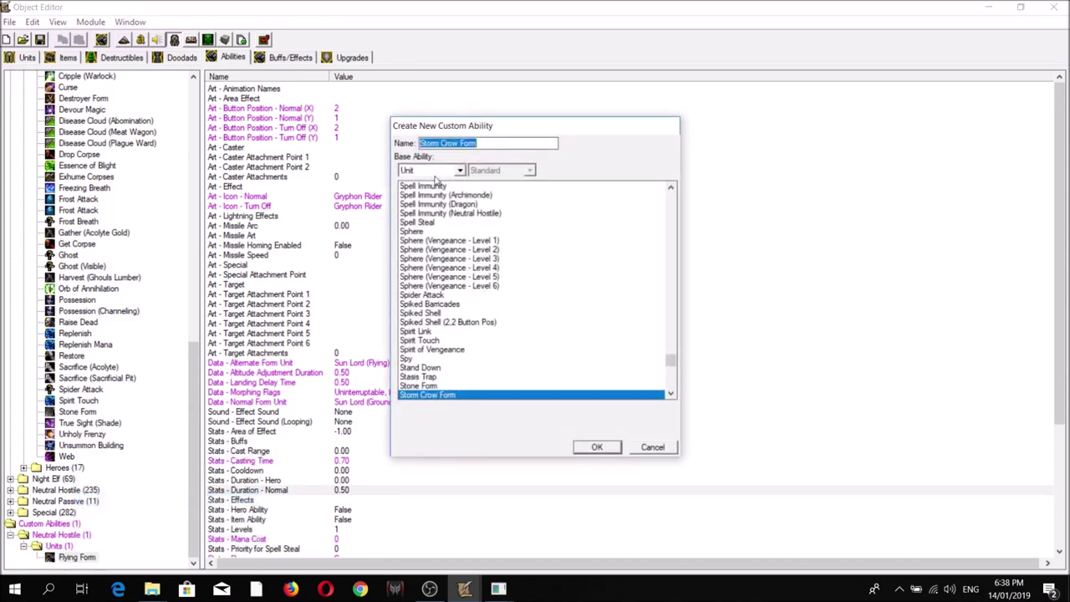
drag(669, 361, 670, 364)
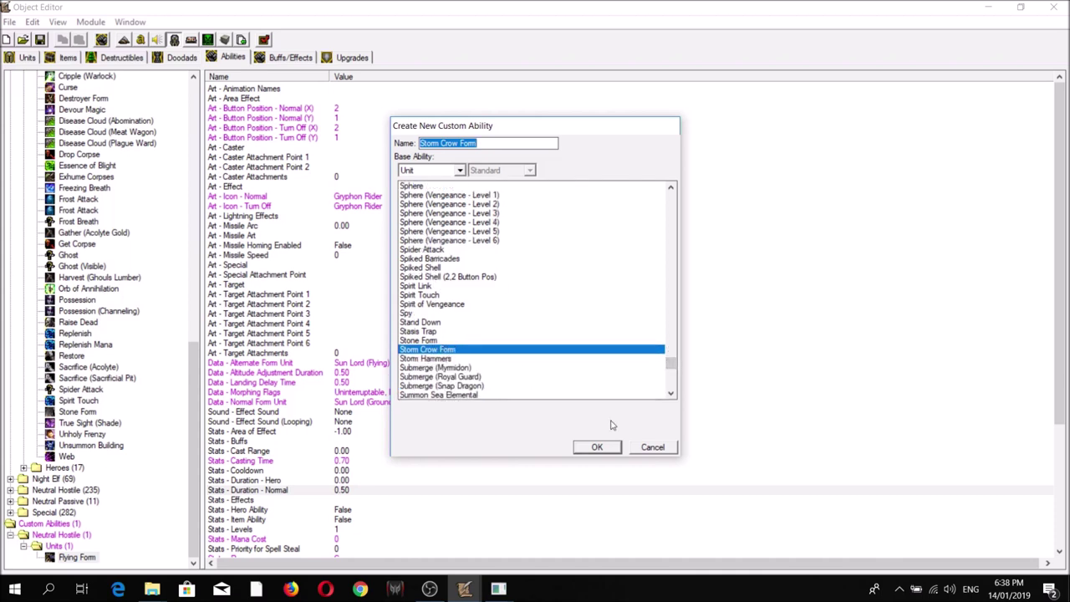
click(650, 449)
Step: Examine Flying Form's Alternate Form Unit, Normal Form Unit and Altitude Adjustment Duration fields
scroll(418, 261, down, 1)
scroll(426, 261, up, 1)
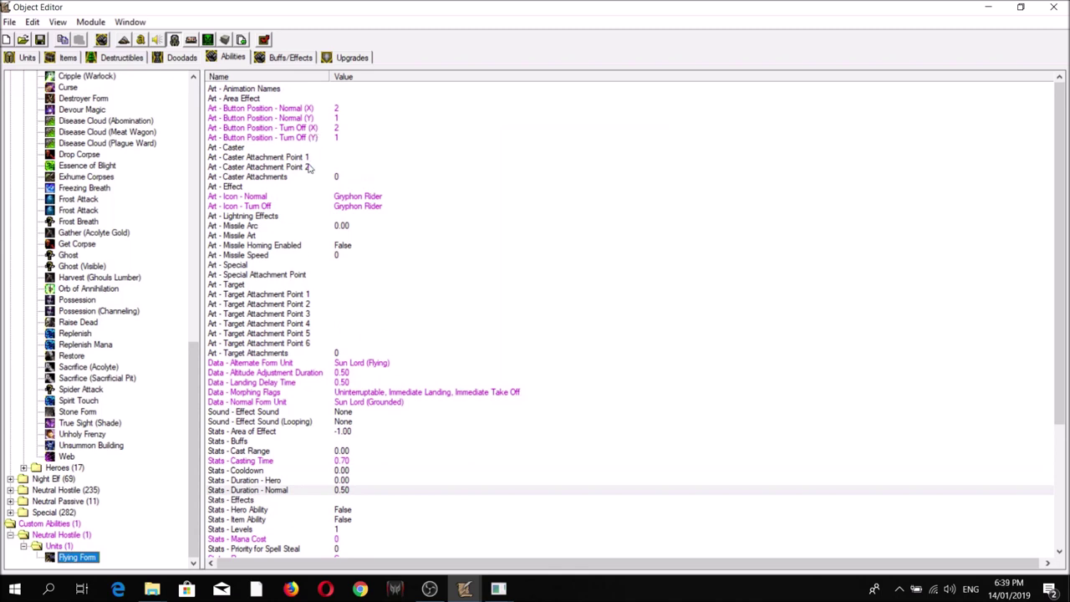
scroll(363, 289, down, 3)
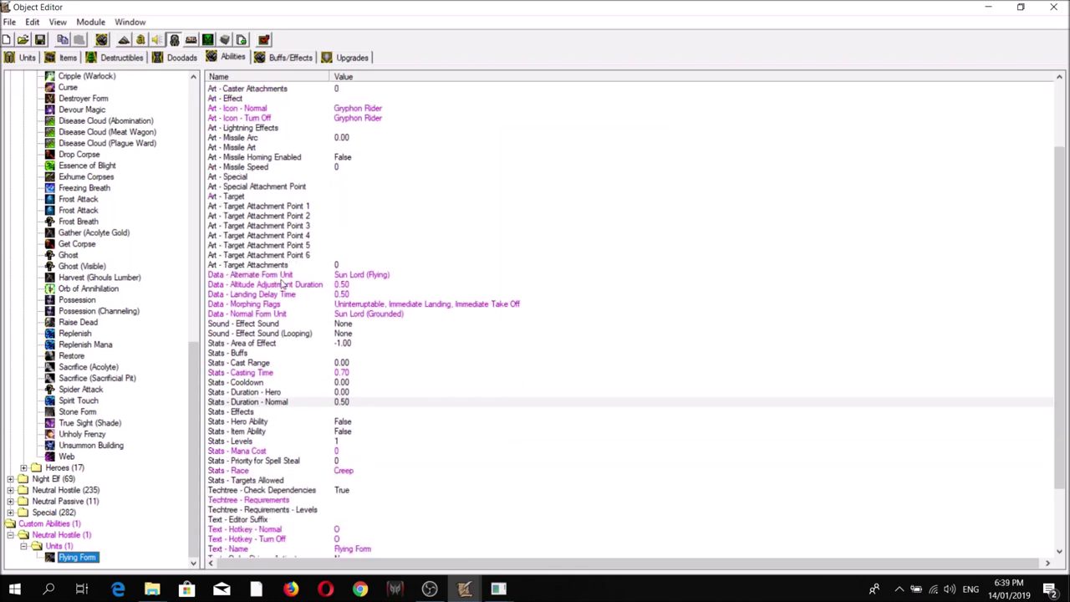
click(319, 275)
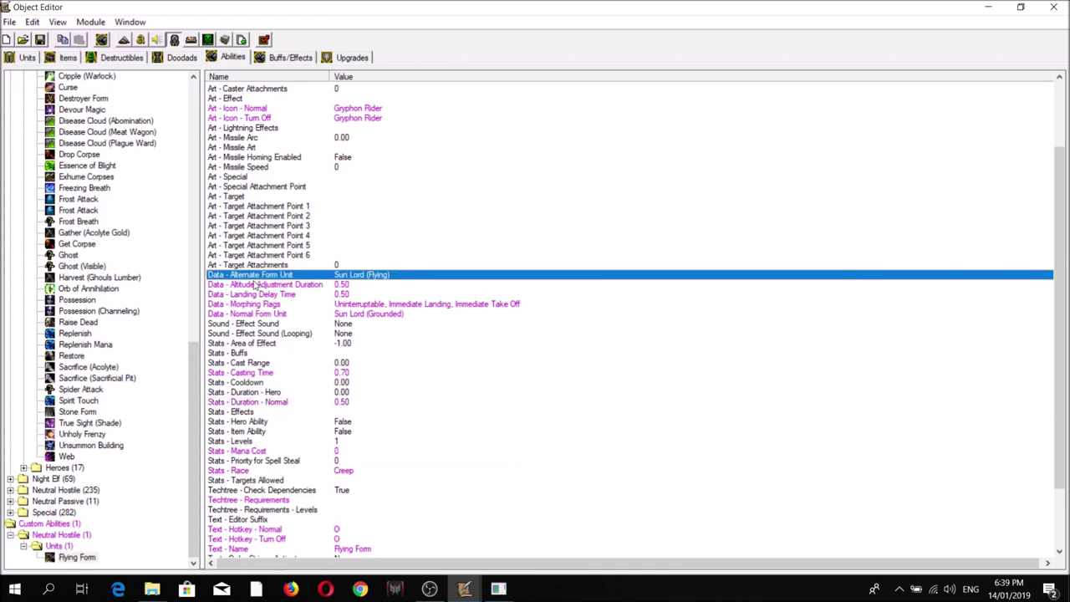
click(371, 316)
click(274, 277)
scroll(330, 292, down, 2)
scroll(308, 240, down, 1)
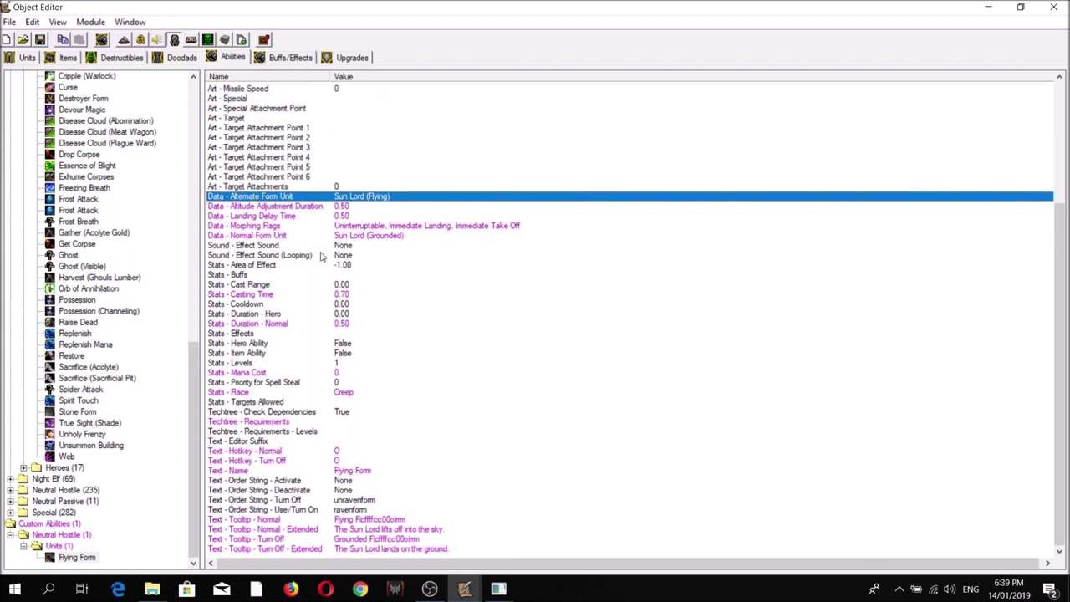
click(293, 210)
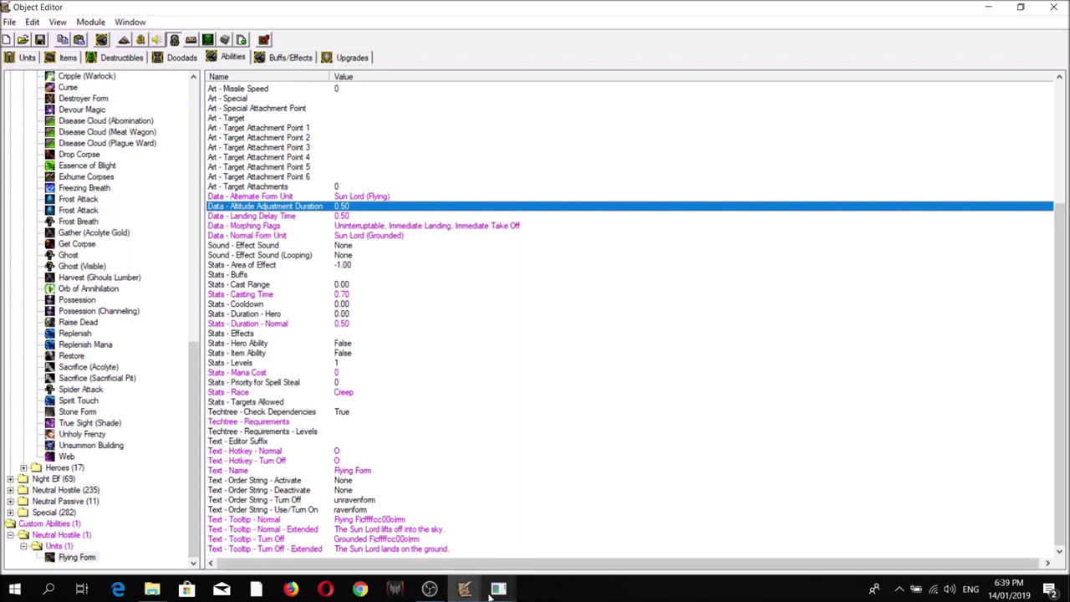
Step: Switch to War3 Model Editor, open the Animation Controller beside the SunlordArrakoaV1.04.mdx model, and show the model smaller
mouse_move(498, 589)
click(426, 548)
click(814, 141)
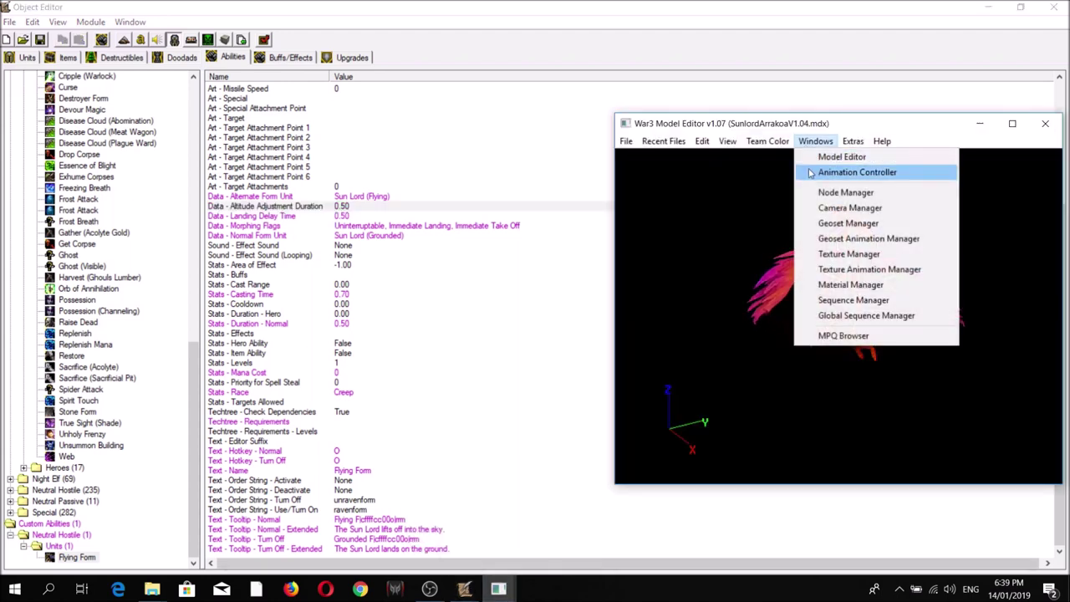
click(811, 172)
drag(476, 167, 405, 181)
click(694, 197)
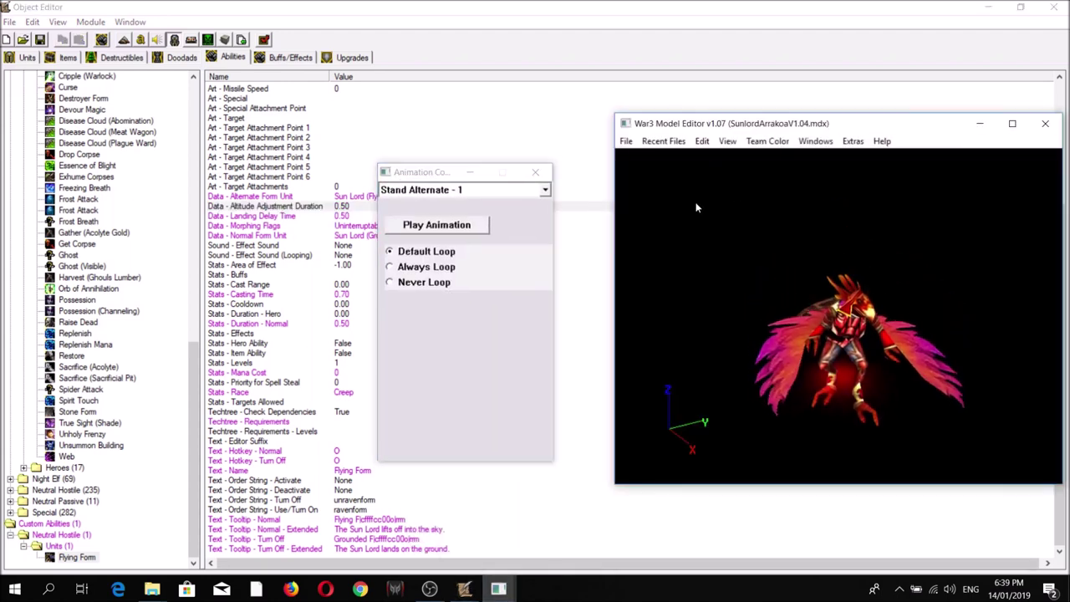
scroll(698, 208, down, 3)
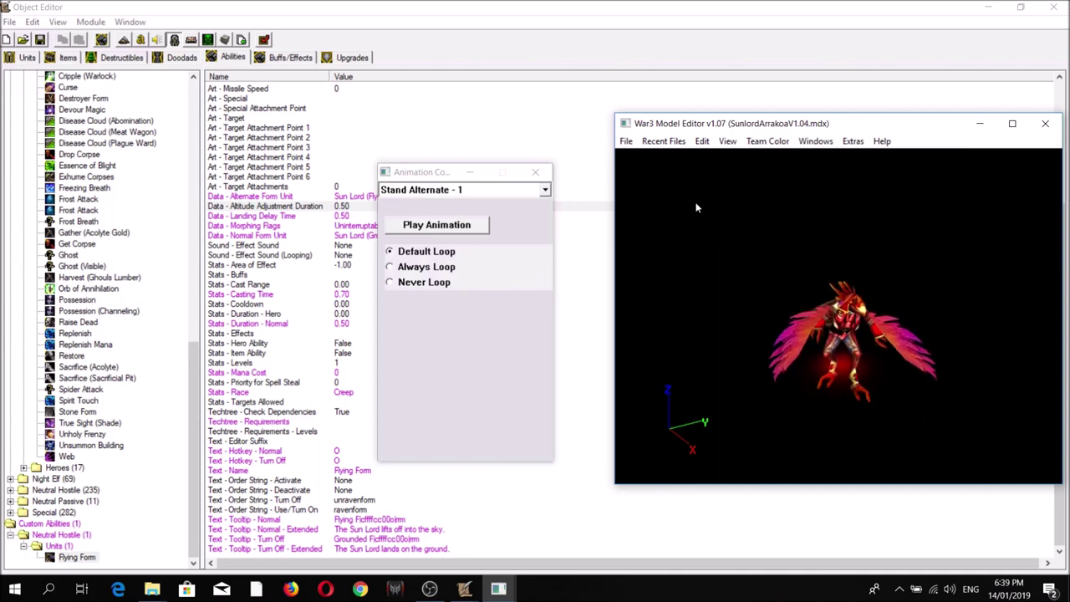
Step: Choose the Morph animation for the Sun Lord model and watch it play in the model view
click(473, 191)
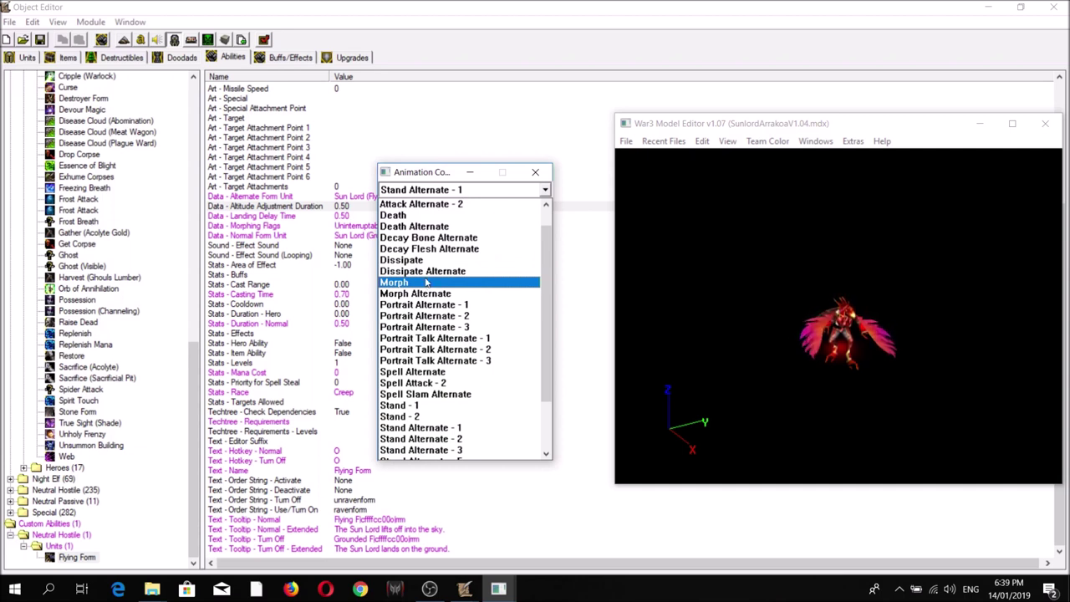
click(426, 283)
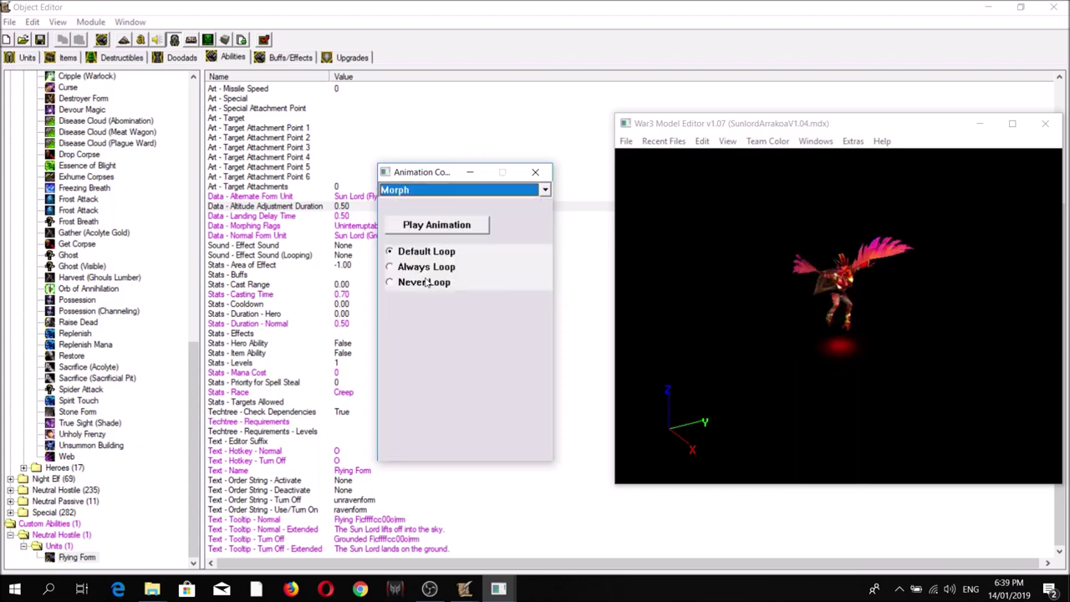
click(660, 286)
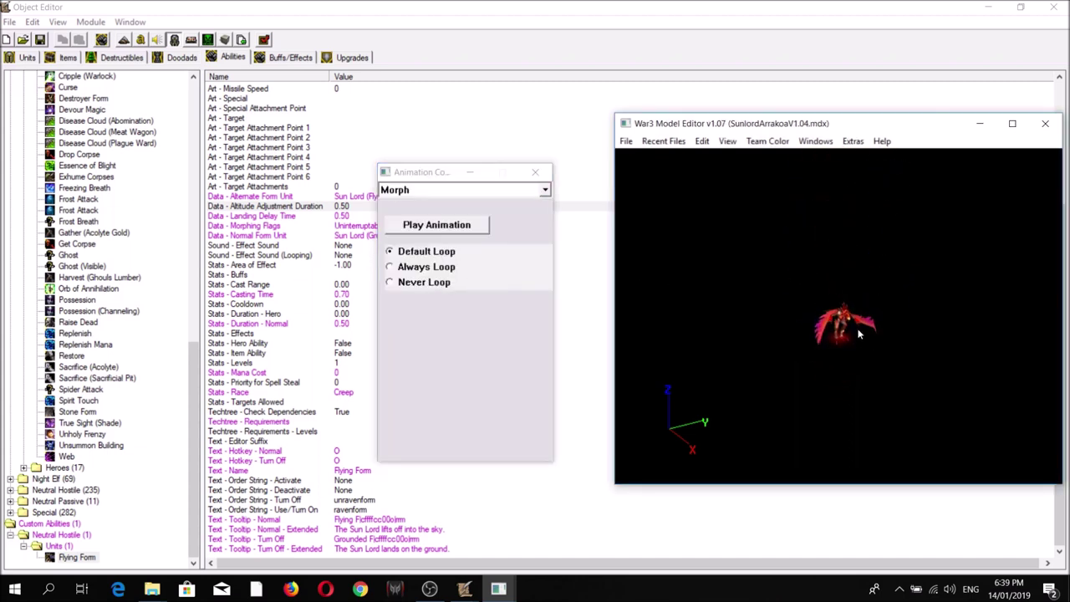
click(476, 258)
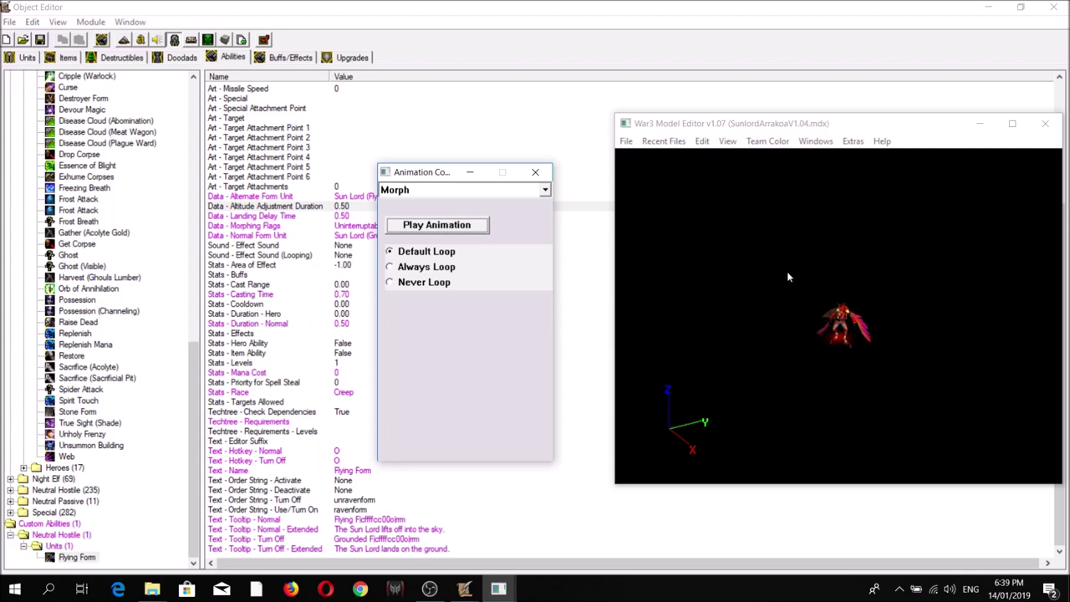
Step: Choose the Morph Alternate animation for the Sun Lord model and watch it play in the model view
click(451, 190)
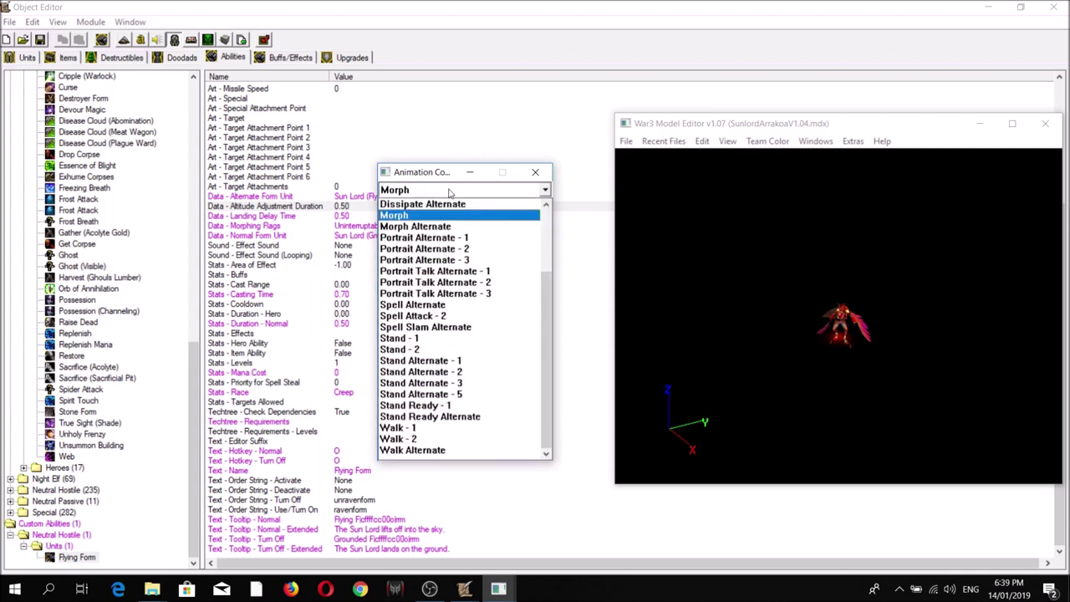
click(422, 227)
click(409, 224)
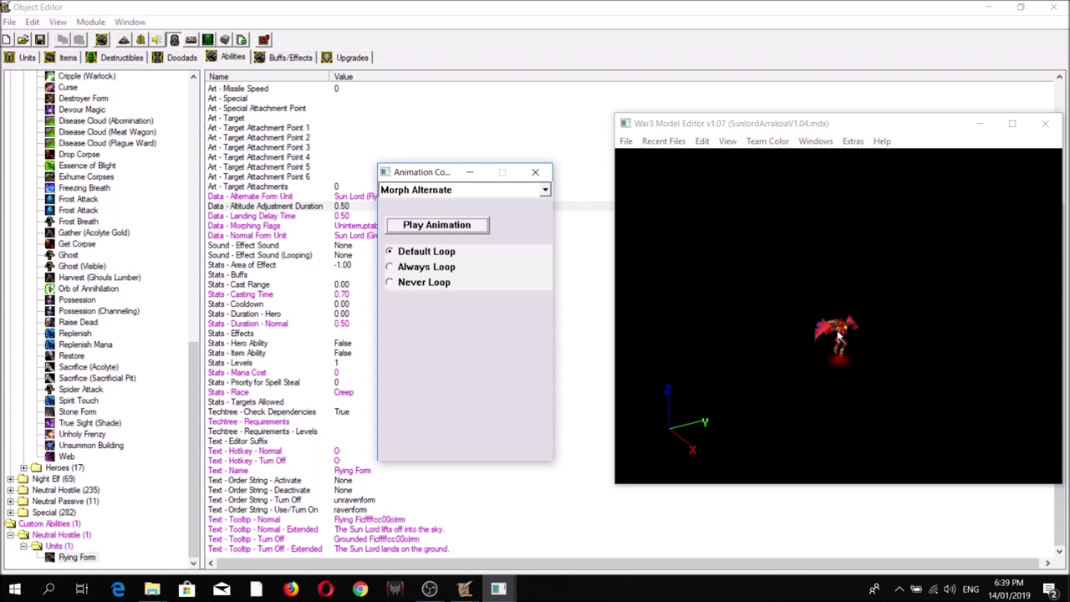
Step: Return to the Object Editor and examine Flying Form's remaining fields, including Effect Sound and Techtree - Requirements
click(361, 250)
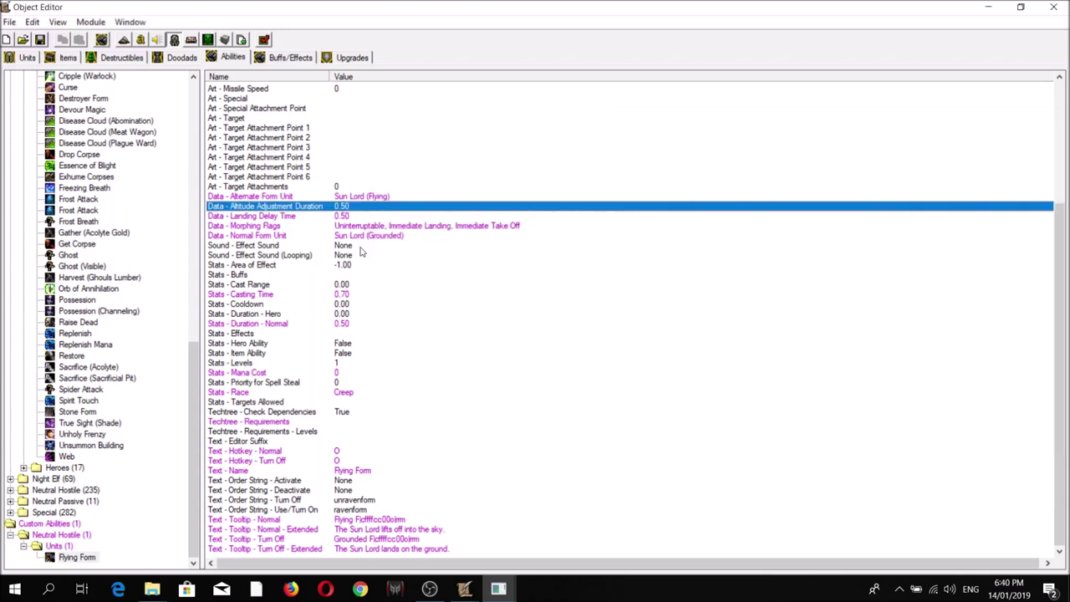
click(361, 247)
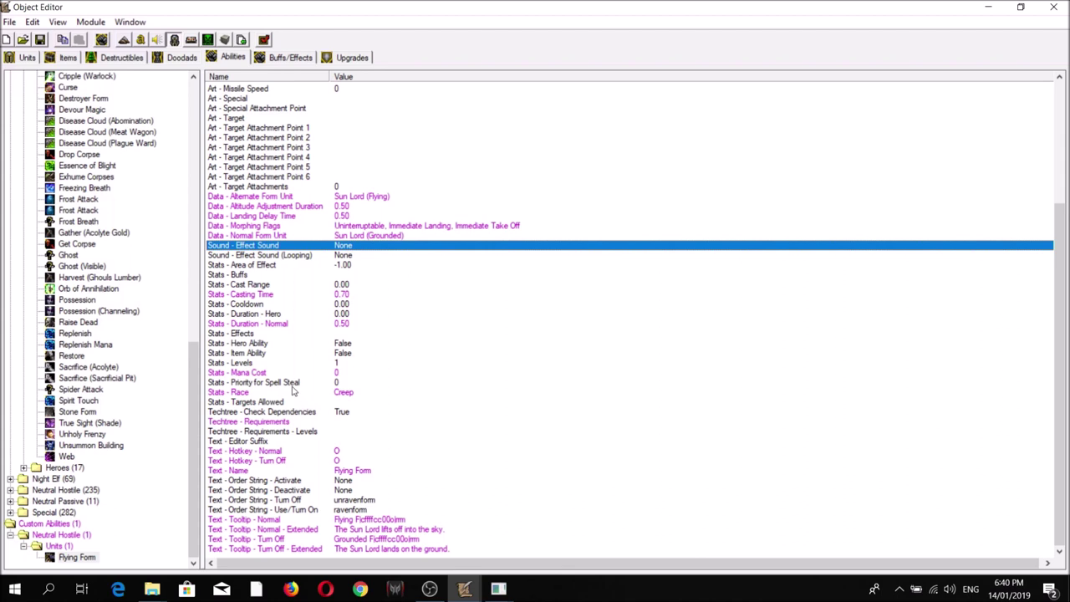
click(289, 422)
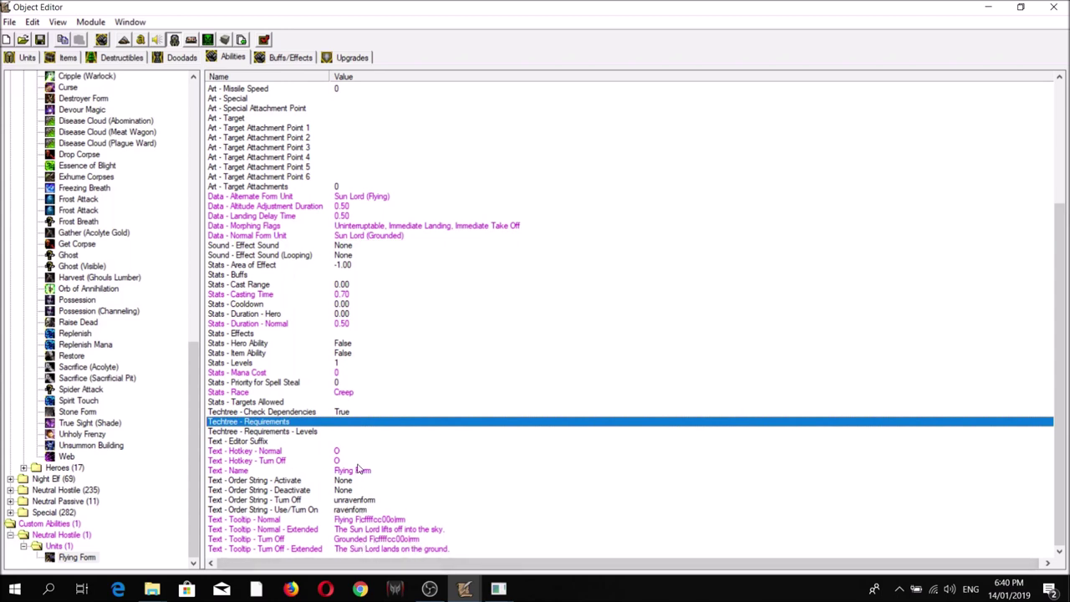
Step: Switch to the World Editor map, undo a trial placement of Sun Lord (Flying), and place a Sun Lord (Grounded) hero for Player 1 (Red)
mouse_move(475, 588)
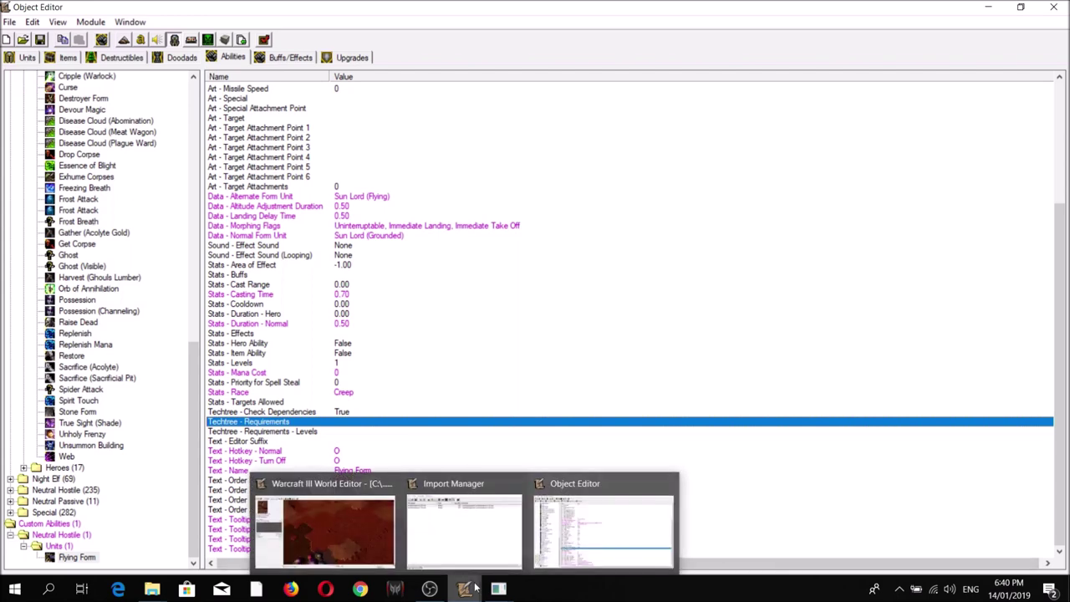
click(326, 522)
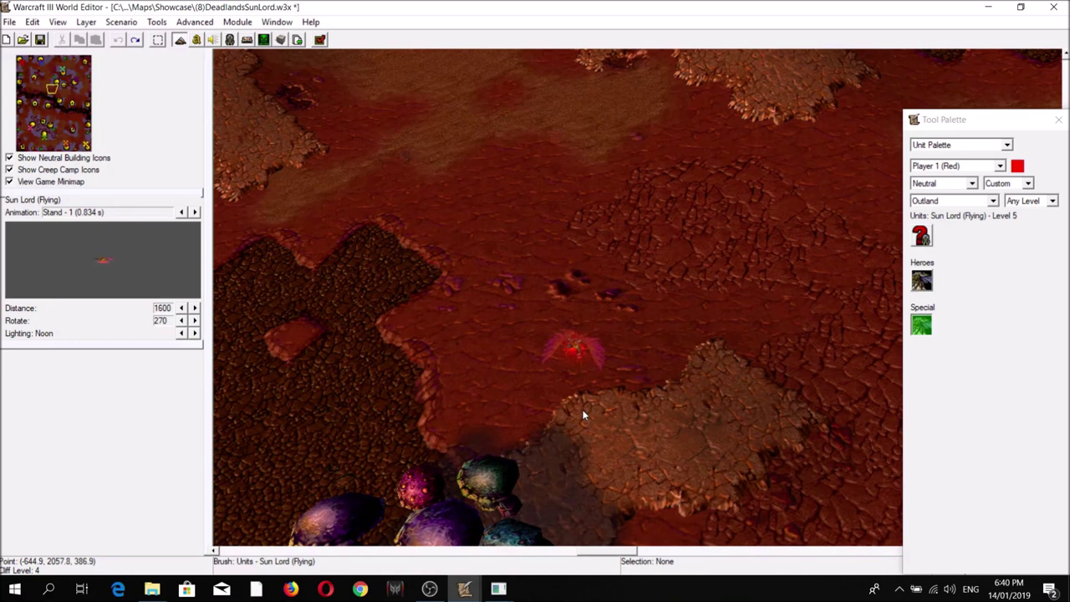
click(541, 312)
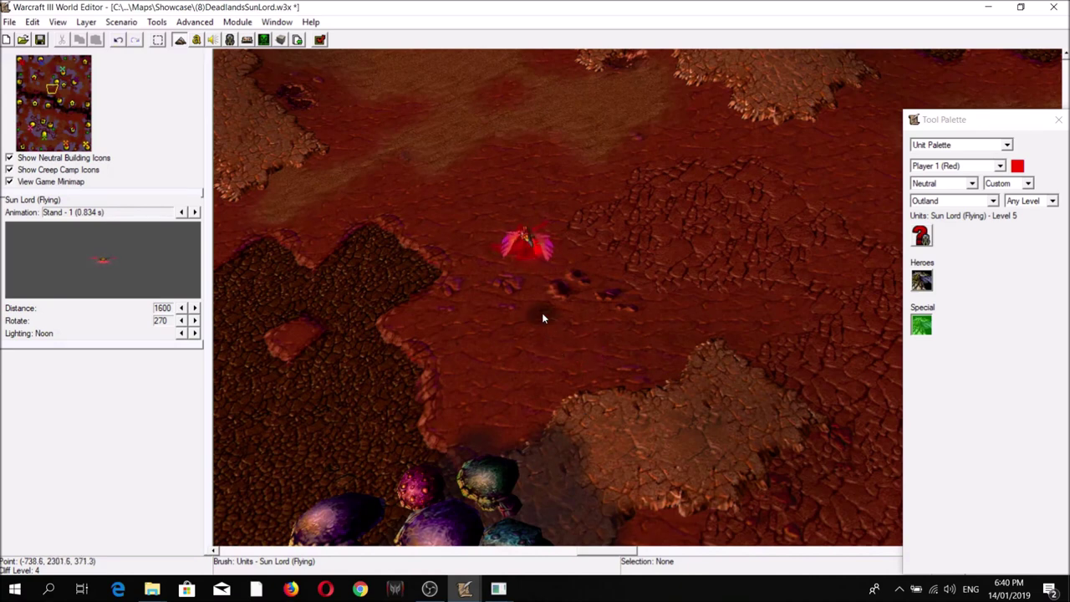
key(ctrl+z)
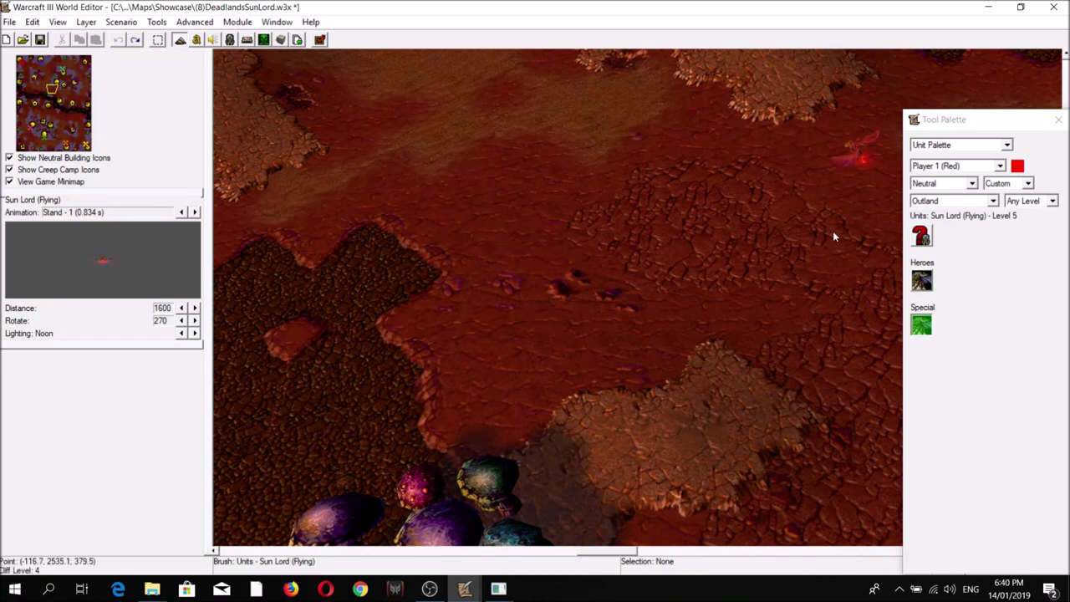
click(920, 324)
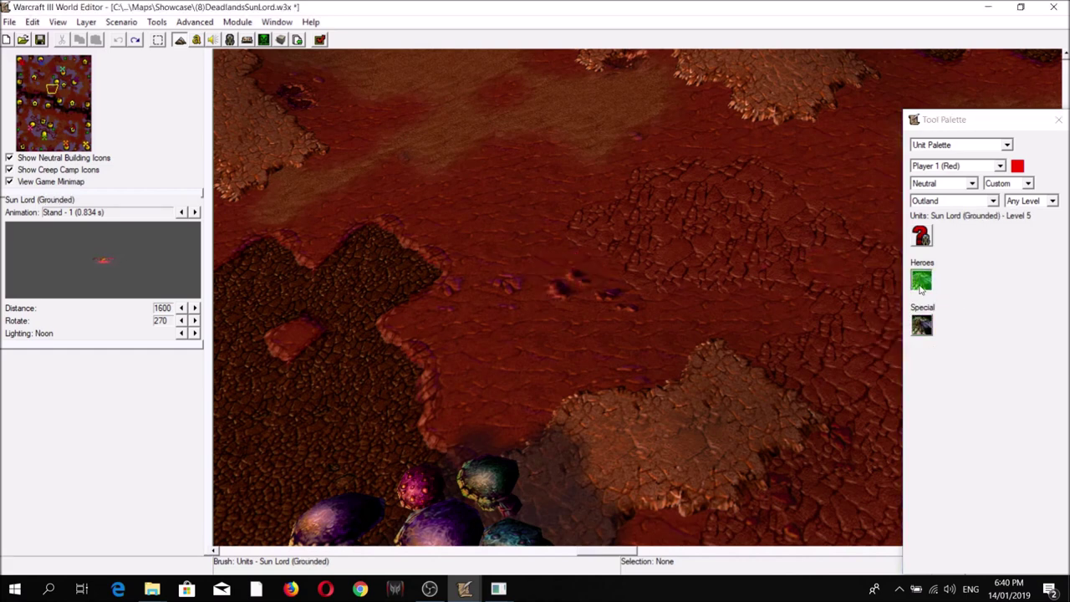
click(600, 267)
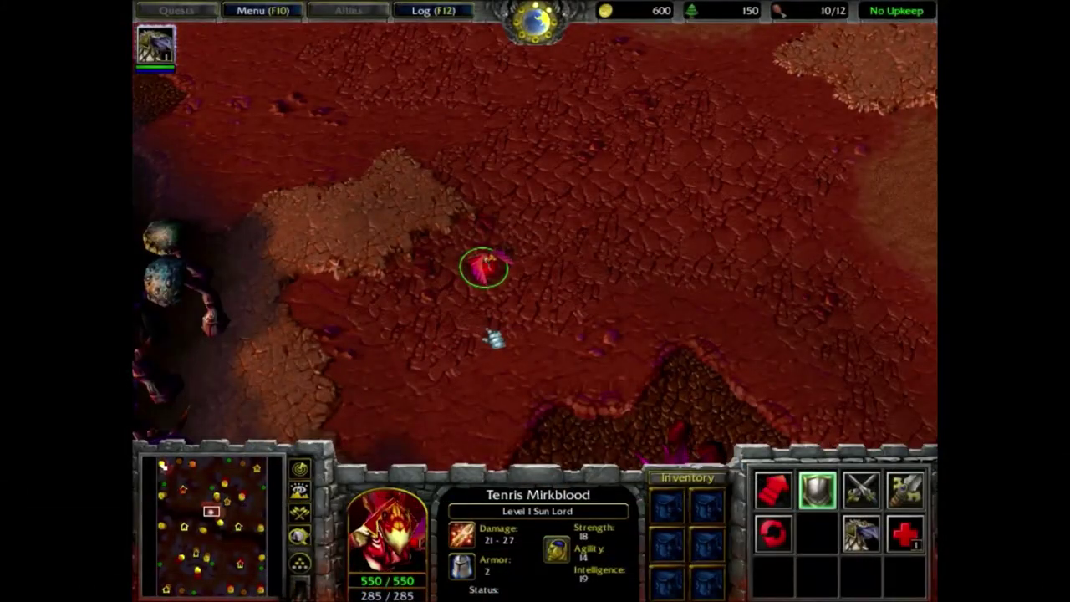
Step: In the Warcraft III test game, spend the Sun Lord's unused hero ability point on Flame Strike
key(Right)
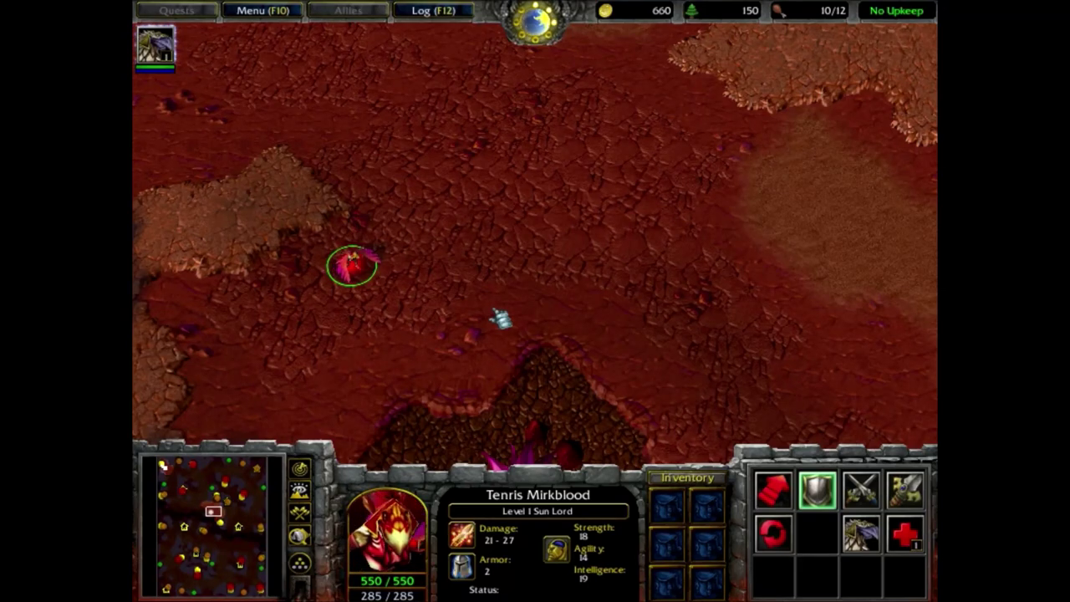
key(Up)
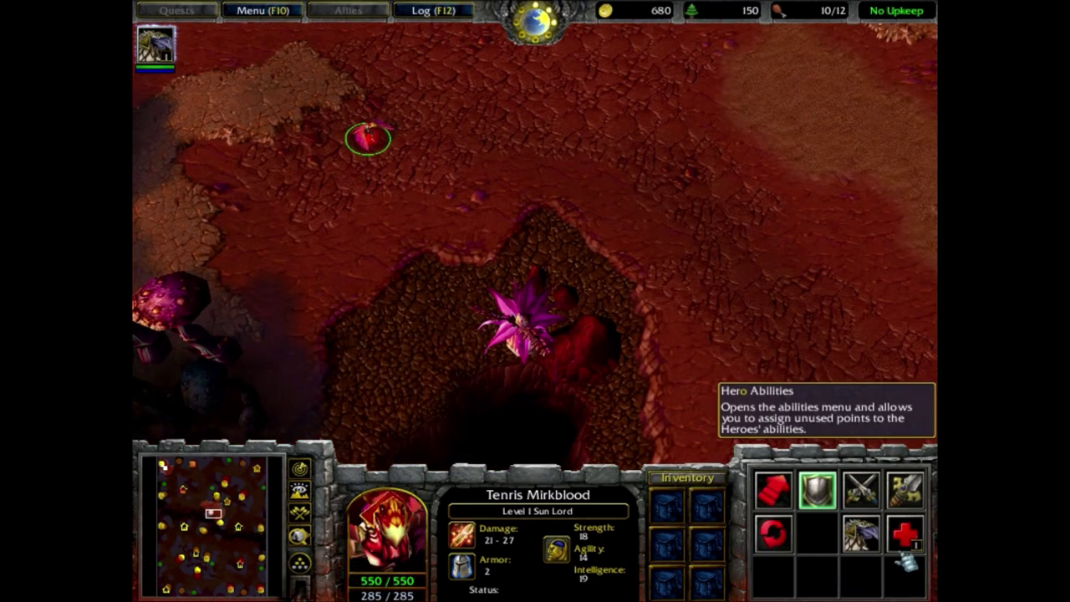
click(905, 533)
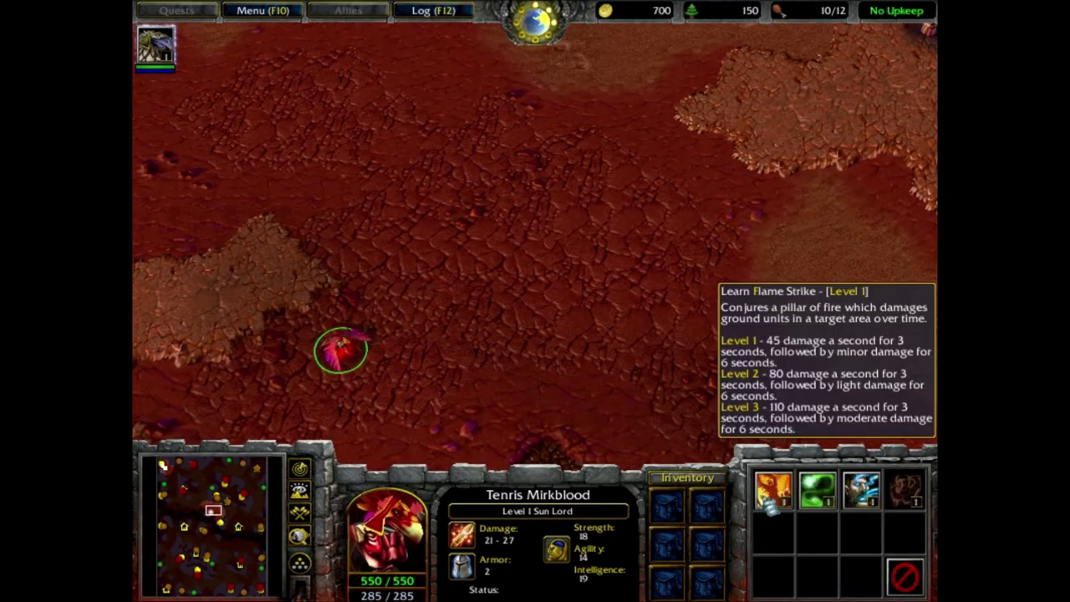
click(769, 500)
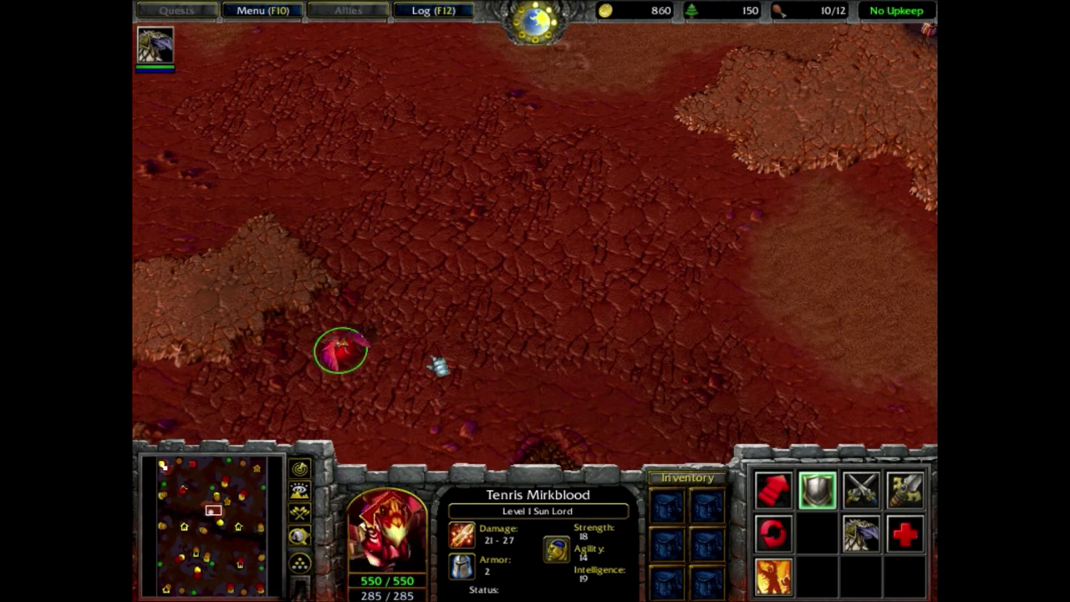
Step: Turn the Sun Lord to its flying form and order it to fly to several points around the visible terrain
click(867, 545)
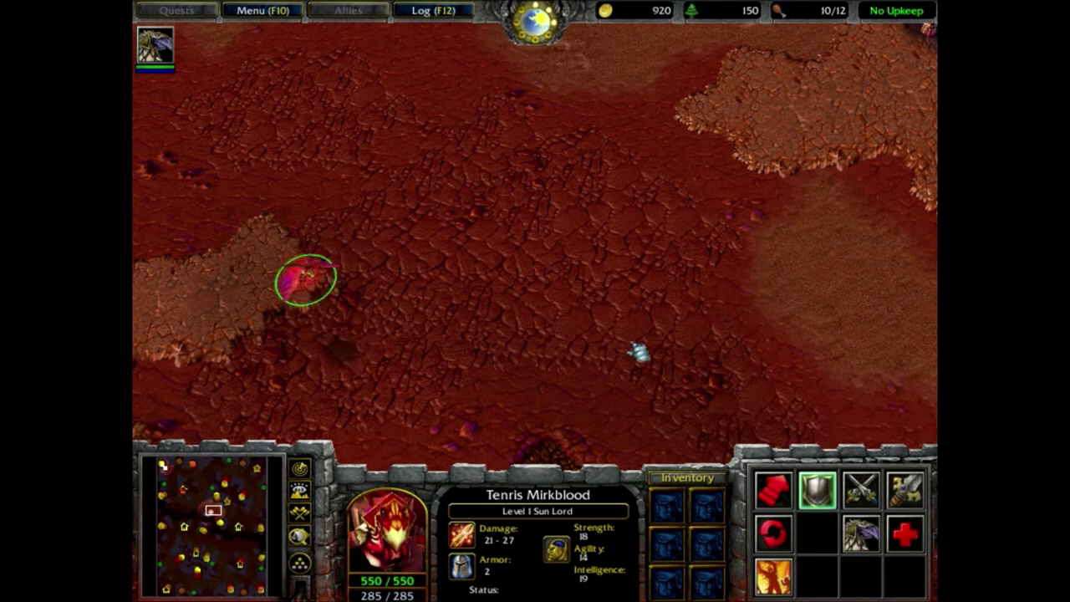
right_click(668, 359)
right_click(791, 380)
right_click(816, 165)
right_click(343, 207)
right_click(239, 155)
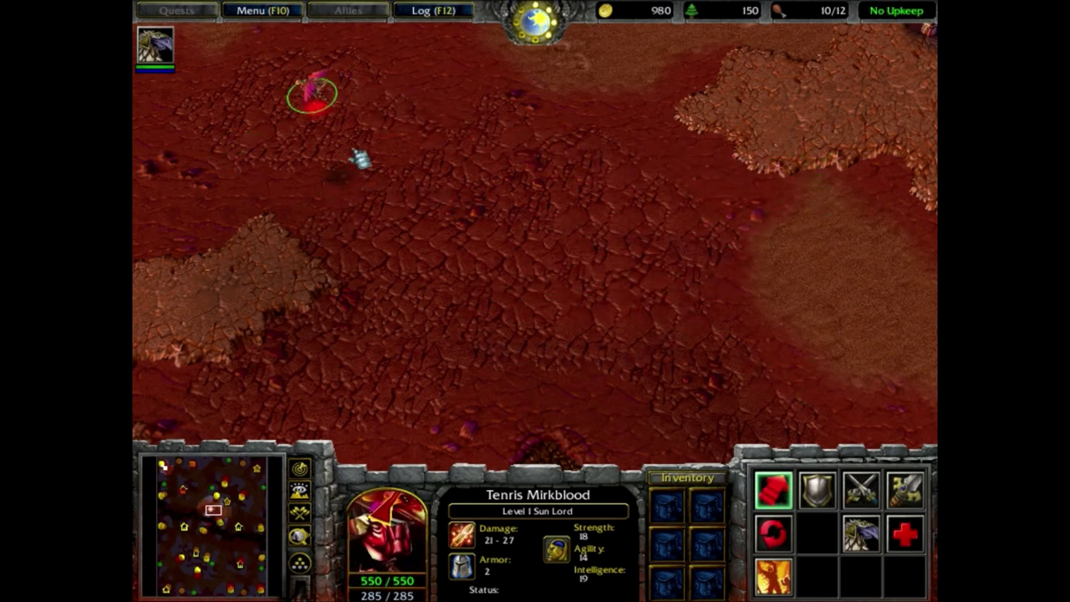
Step: Return the Sun Lord to its grounded form and order it to walk to several points across the red ground
click(860, 533)
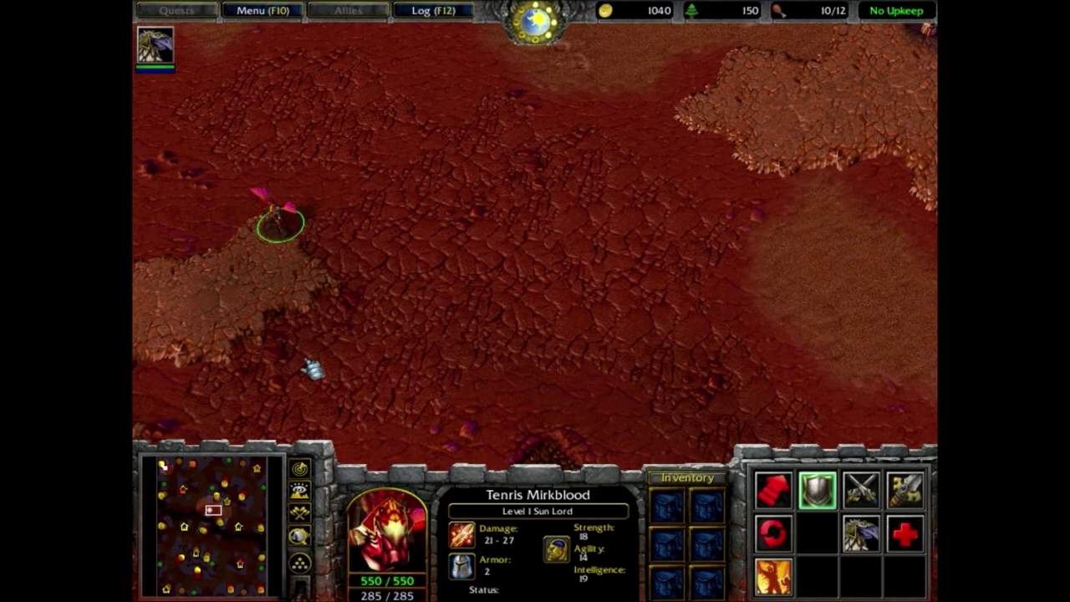
right_click(323, 388)
right_click(718, 380)
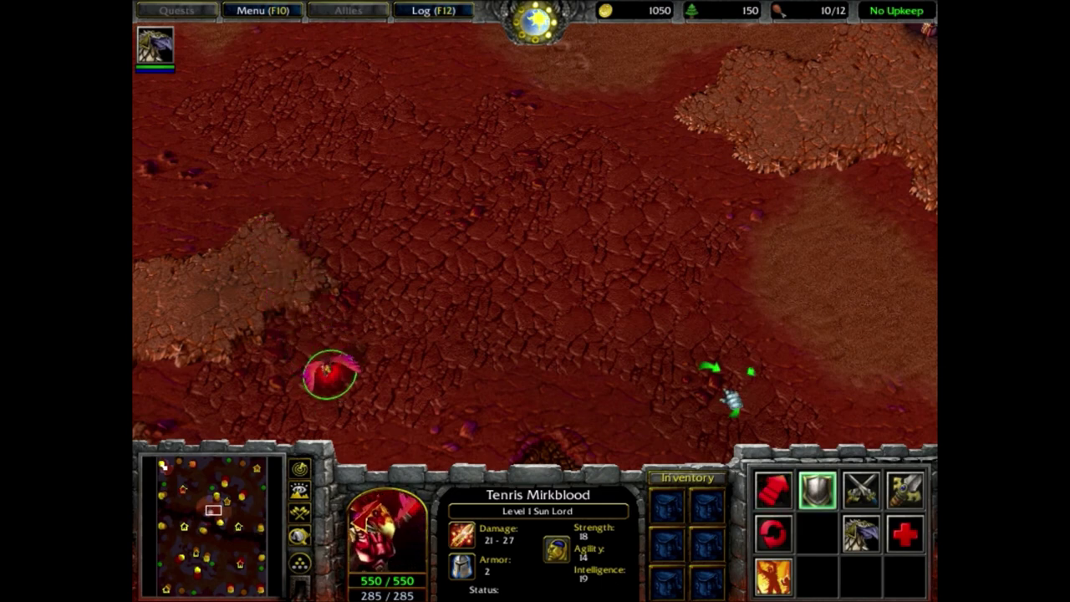
right_click(740, 372)
right_click(779, 223)
right_click(790, 140)
right_click(407, 194)
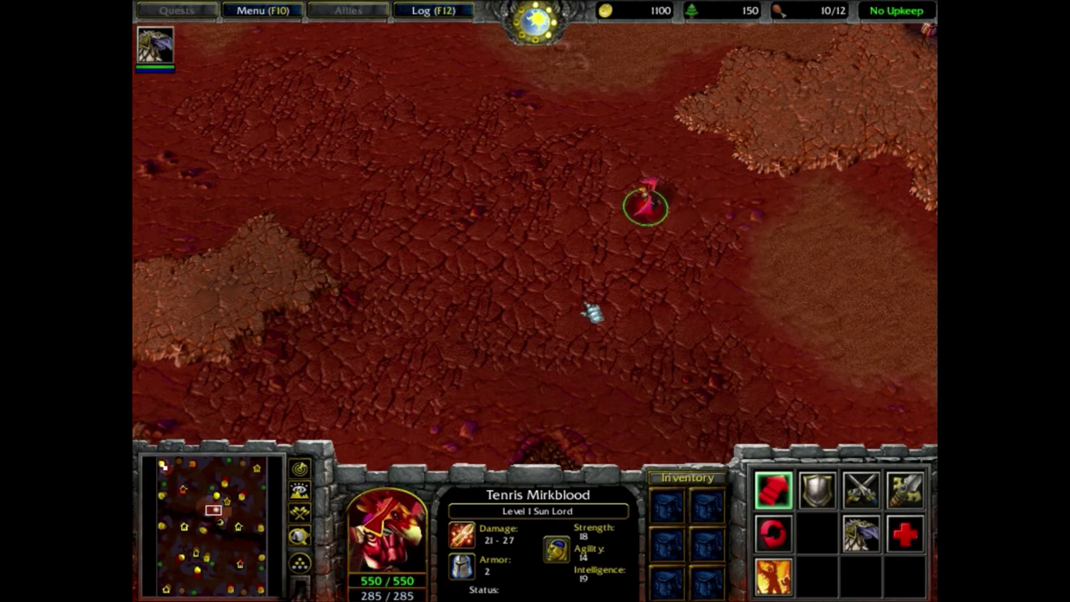
Step: Stop the Sun Lord's movement and center the game view on the hero
key(s)
key(F1)
key(F1)
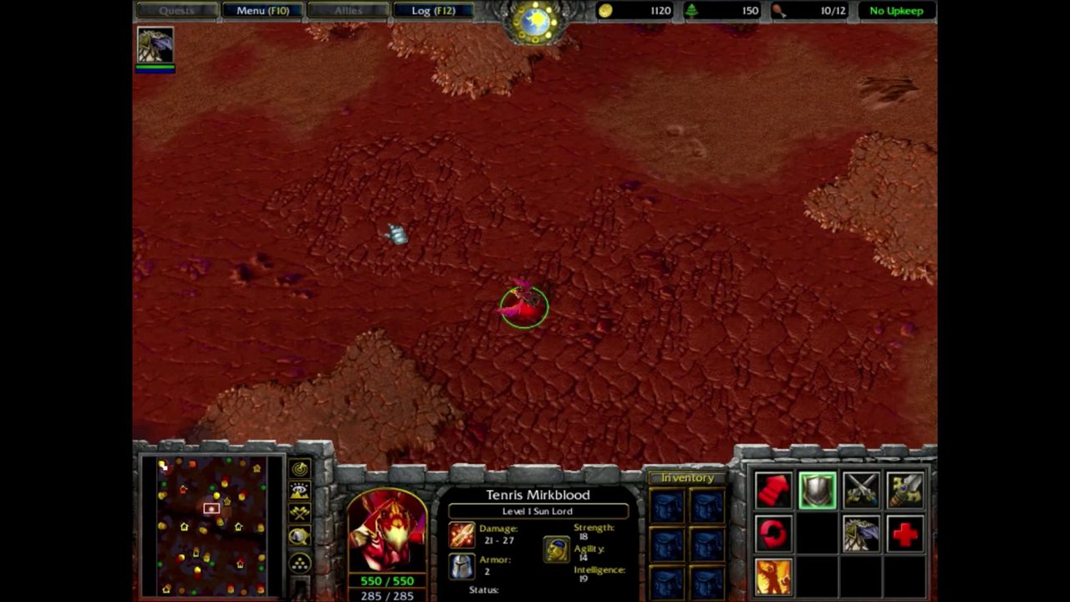